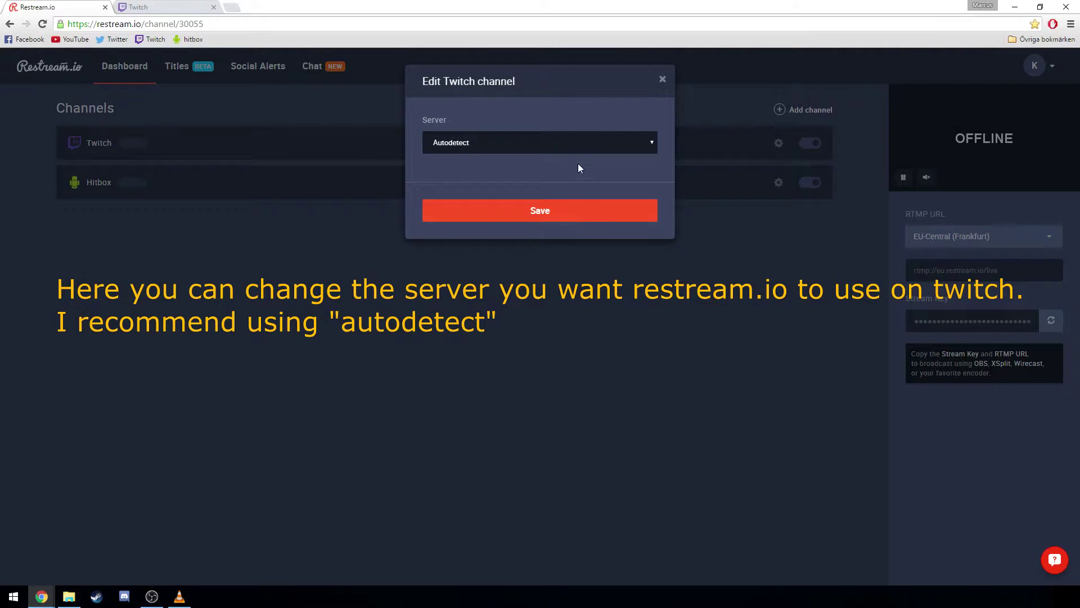
- Save the Twitch channel's server setting, then open the Hitbox channel's settings and save its server as Autodetect
{"action": "left_click", "coordinate": [590, 215]}
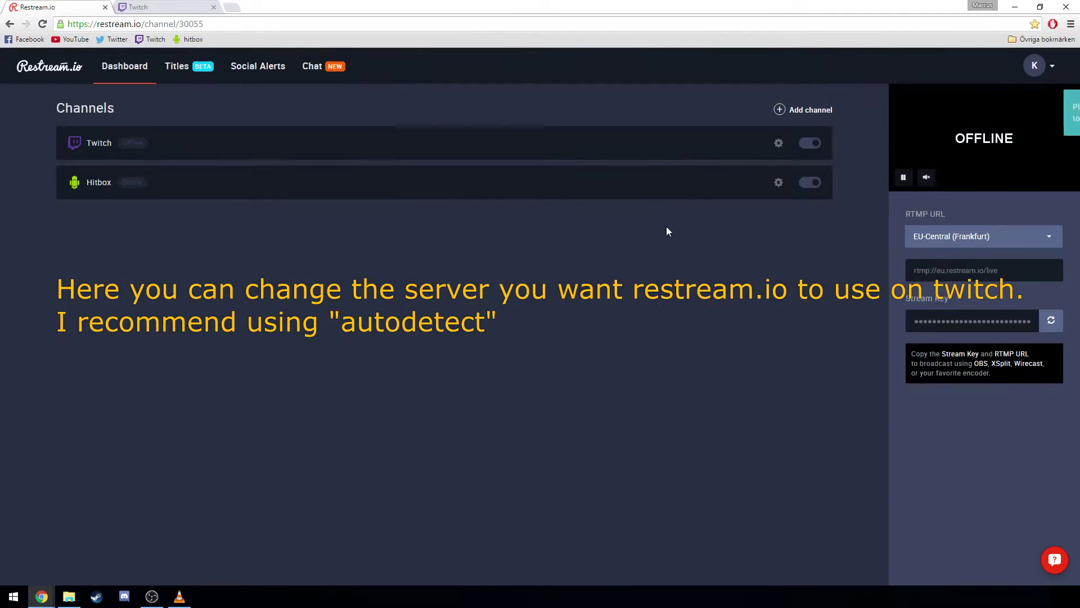
{"action": "left_click", "coordinate": [777, 185]}
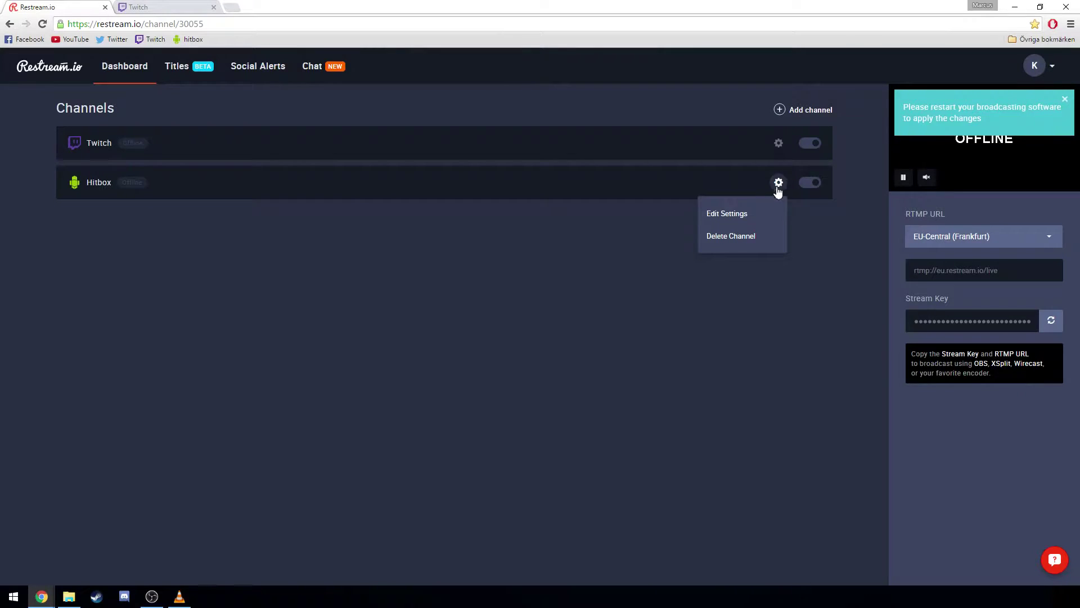
{"action": "left_click", "coordinate": [748, 213]}
{"action": "left_click", "coordinate": [592, 140]}
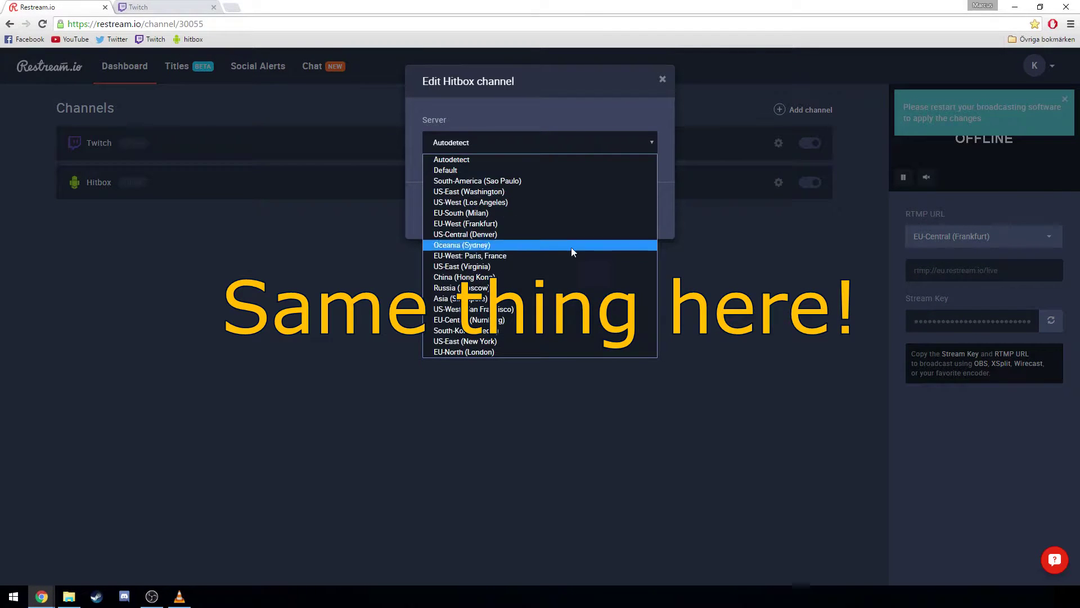
{"action": "left_click", "coordinate": [590, 145]}
{"action": "left_click", "coordinate": [563, 206]}
- Turn the Twitch channel off and back on, and do the same with the Hitbox channel
{"action": "left_click", "coordinate": [816, 147]}
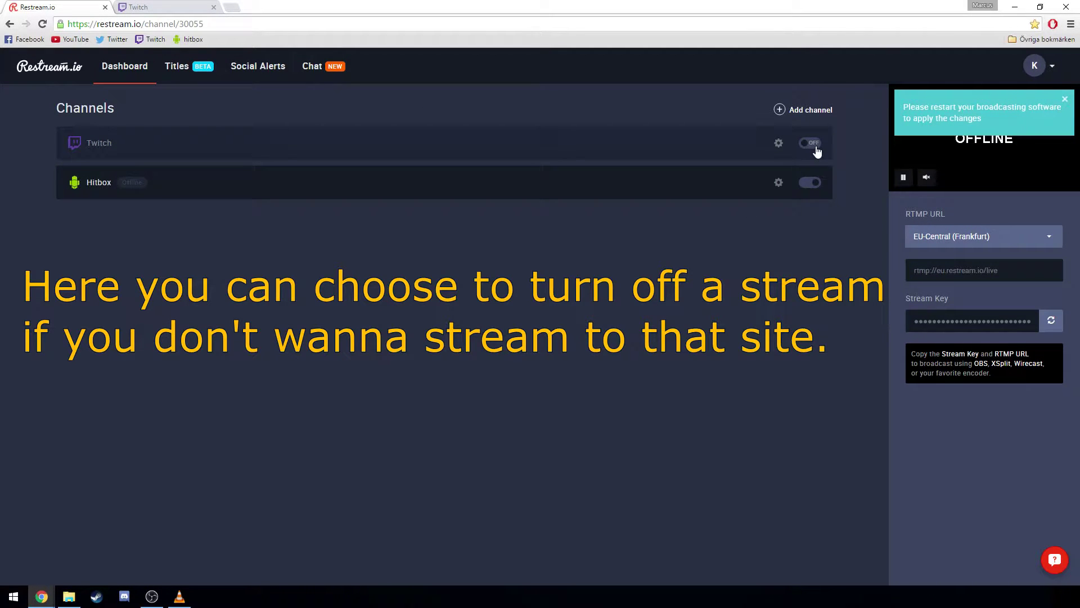
{"action": "left_click", "coordinate": [816, 148]}
{"action": "left_click", "coordinate": [818, 187]}
{"action": "left_click", "coordinate": [818, 187]}
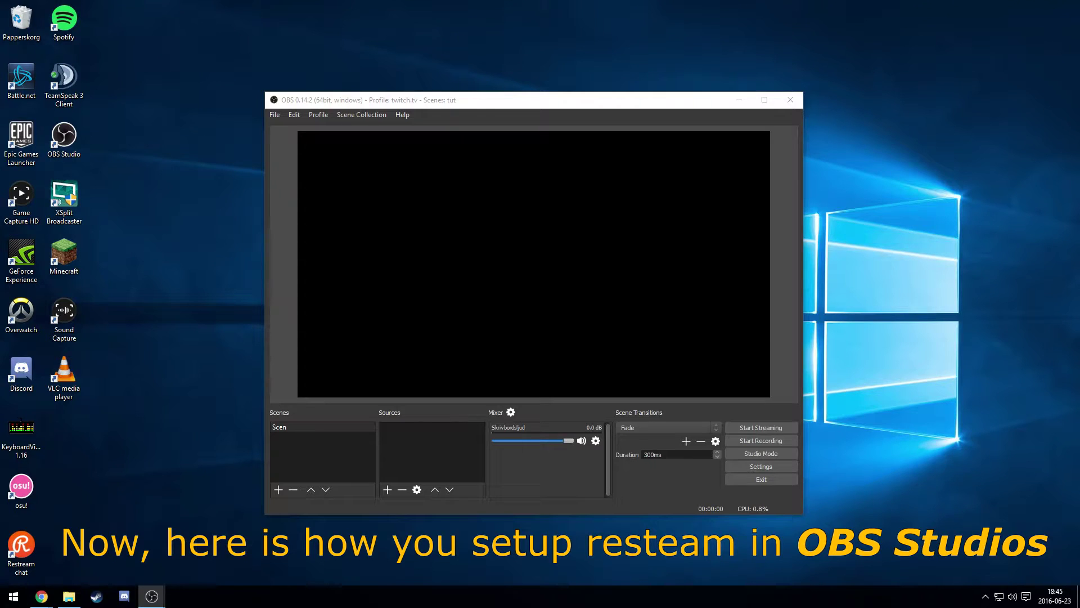
- In OBS Studio, add a new profile named restream.io
{"action": "left_click", "coordinate": [319, 116]}
{"action": "left_click", "coordinate": [322, 129]}
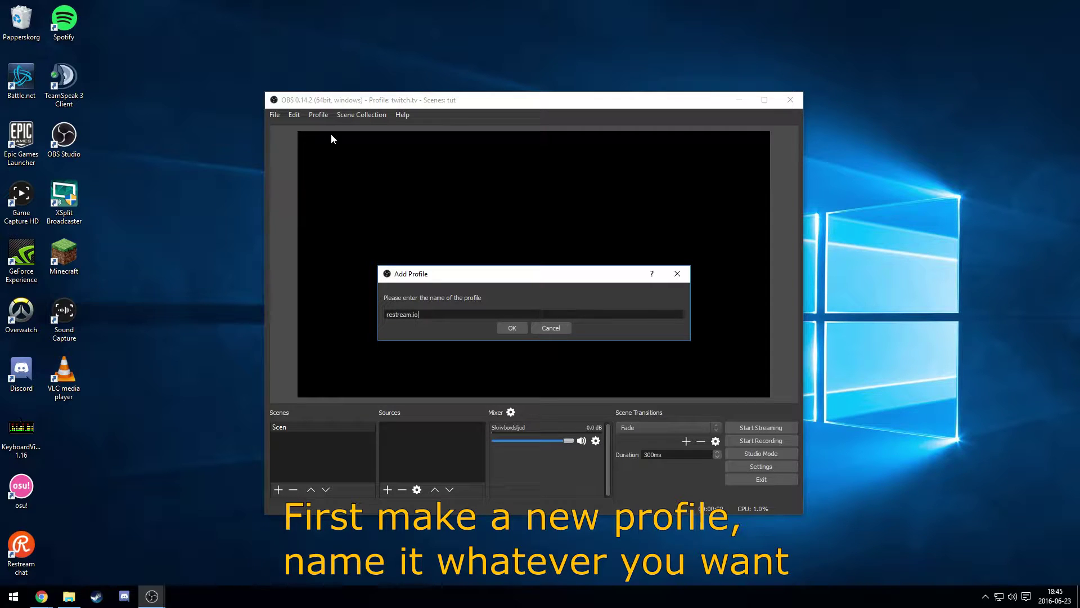
{"action": "left_click", "coordinate": [521, 331]}
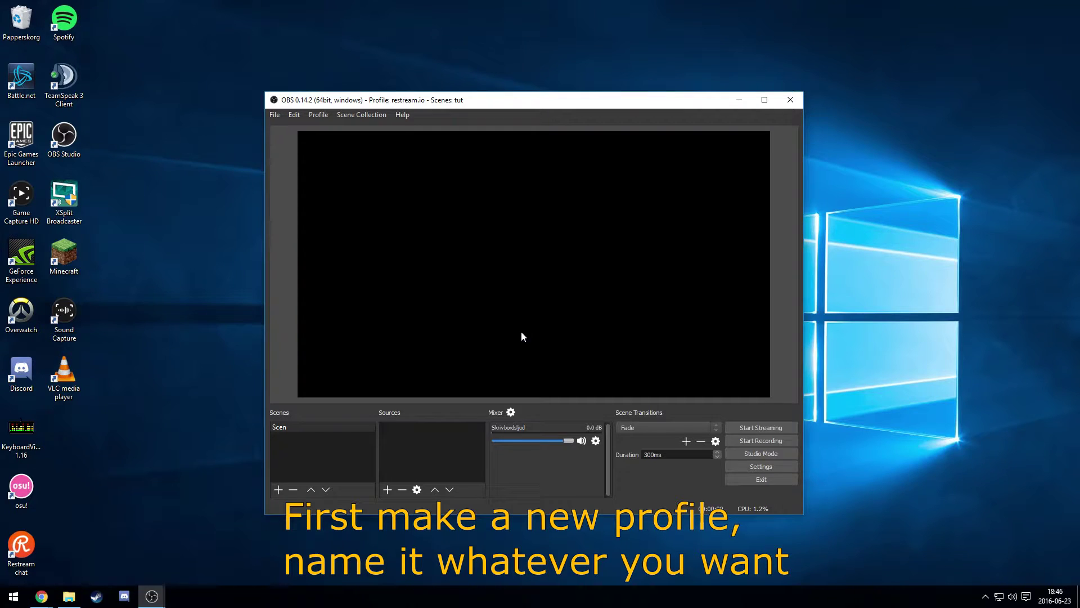
- Set the profile's streaming service to Restream.io with the EU-Central (Frankfurt, Germany) server
{"action": "left_click", "coordinate": [754, 466]}
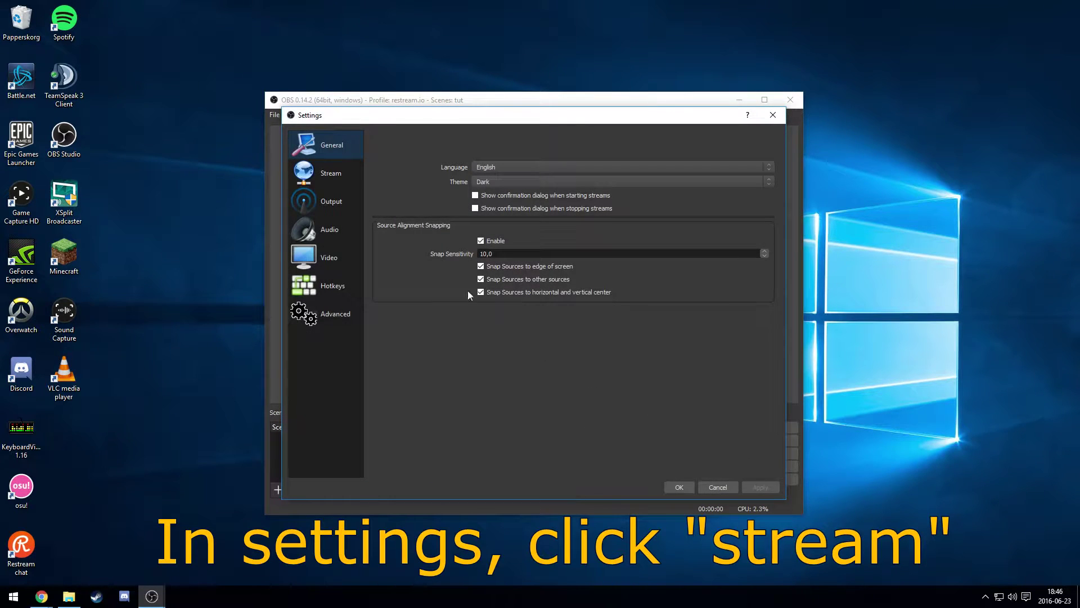
{"action": "left_click", "coordinate": [331, 173]}
{"action": "left_click", "coordinate": [522, 170]}
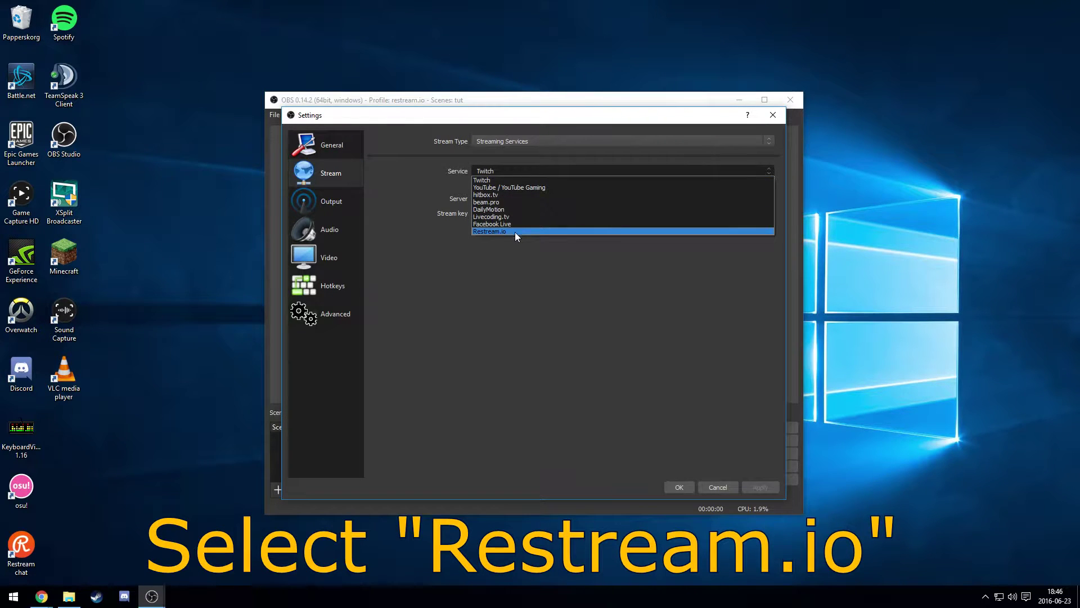
{"action": "left_click", "coordinate": [489, 231]}
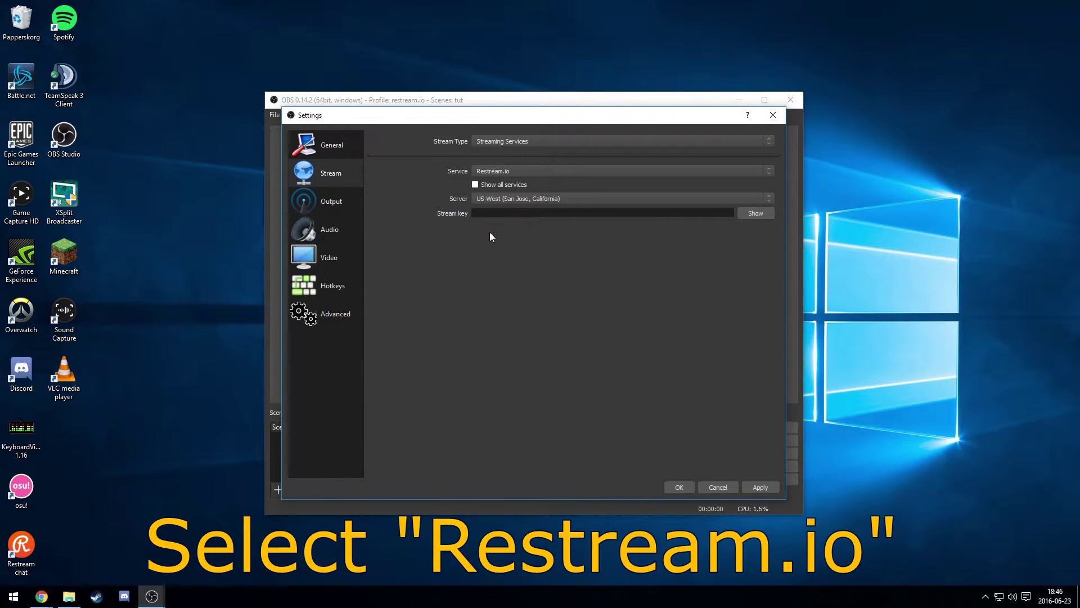
{"action": "left_click", "coordinate": [525, 198]}
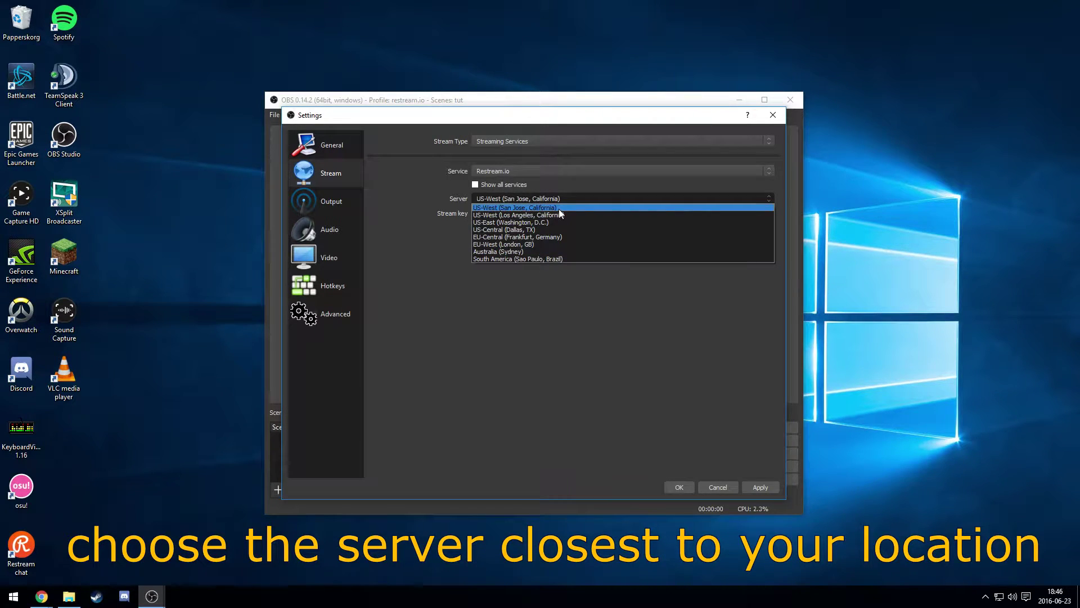
{"action": "left_click", "coordinate": [563, 239]}
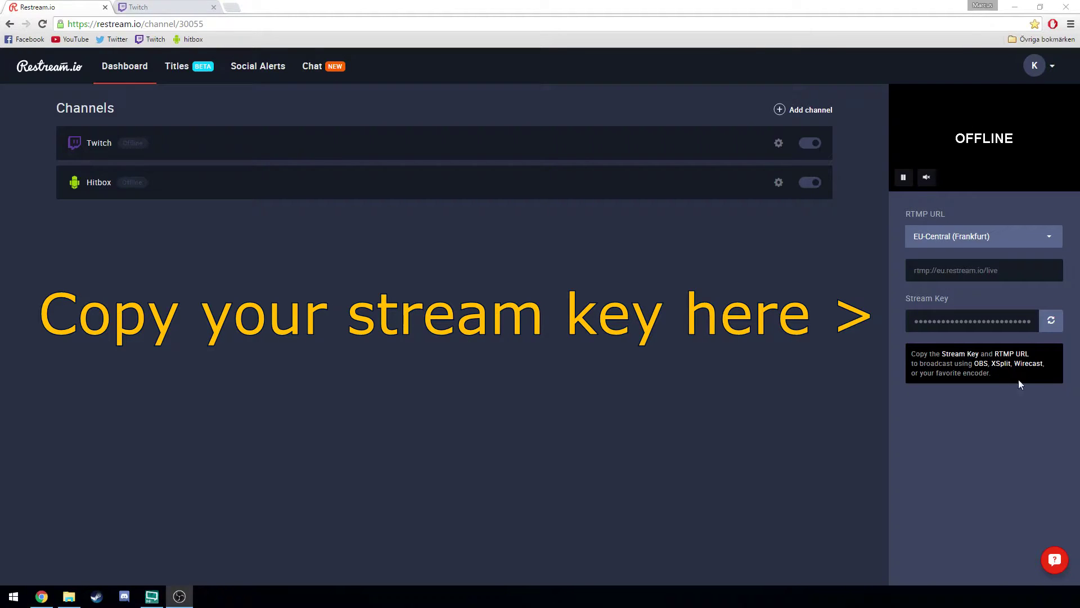
- Copy the stream key from the Restream.io dashboard and paste it into the stream key field of the OBS stream settings
{"action": "left_click", "coordinate": [945, 324]}
{"action": "right_click", "coordinate": [949, 320]}
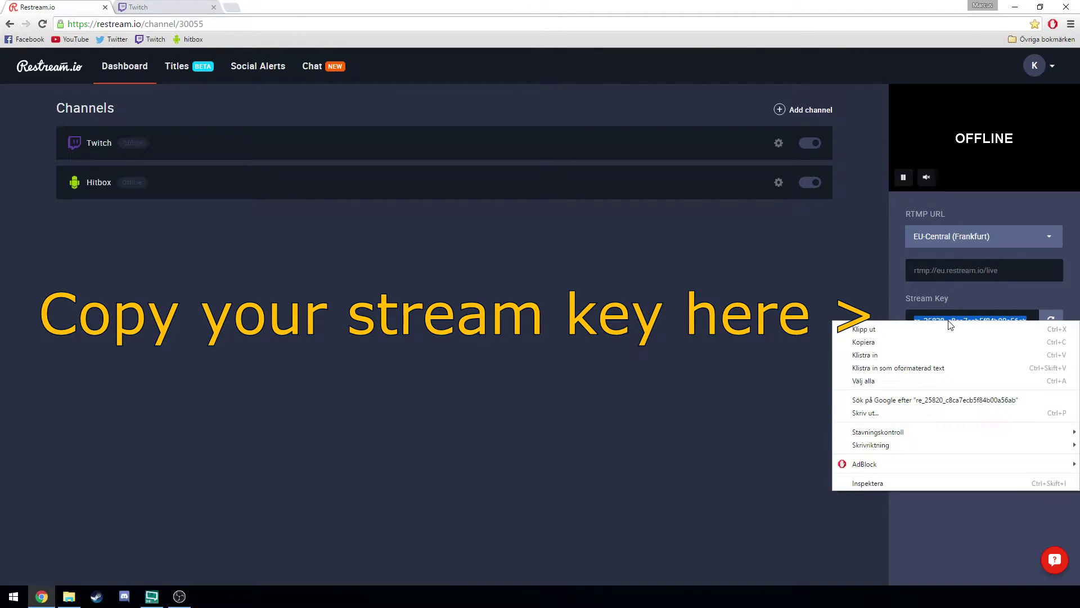
{"action": "left_click", "coordinate": [941, 341]}
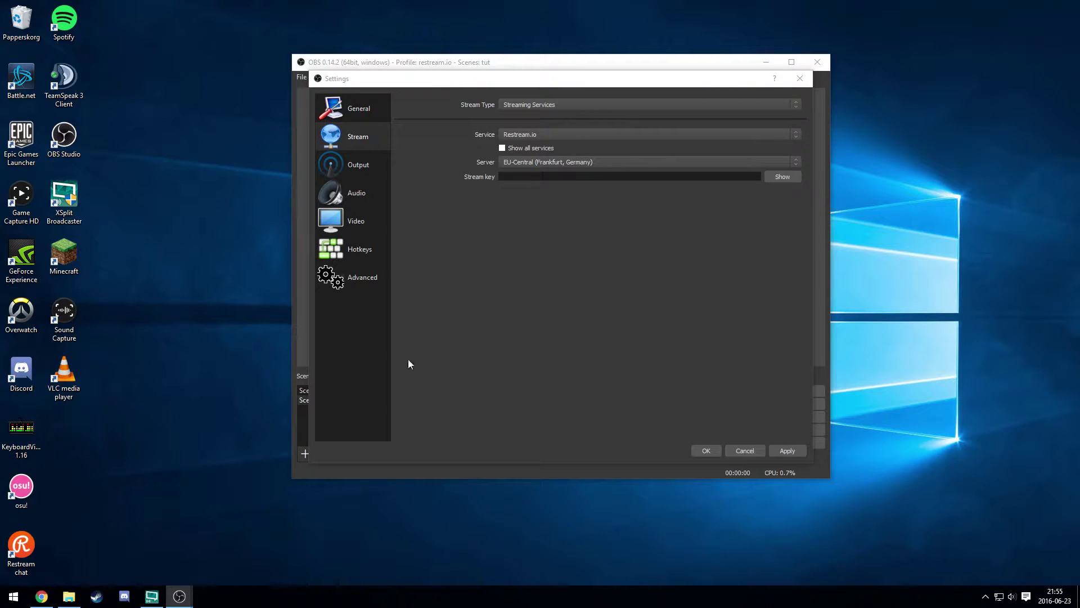
{"action": "left_click", "coordinate": [641, 176]}
{"action": "right_click", "coordinate": [640, 176]}
{"action": "left_click", "coordinate": [665, 237]}
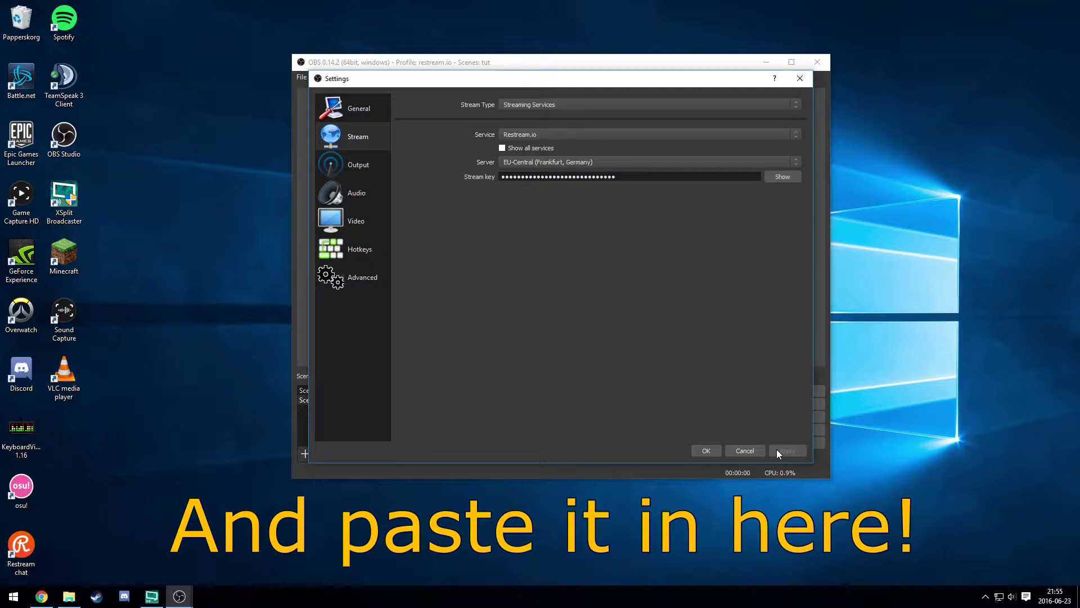
- Change the OBS output mode to Advanced with a keyframe interval of 2 seconds and accept the settings
{"action": "left_click", "coordinate": [363, 164]}
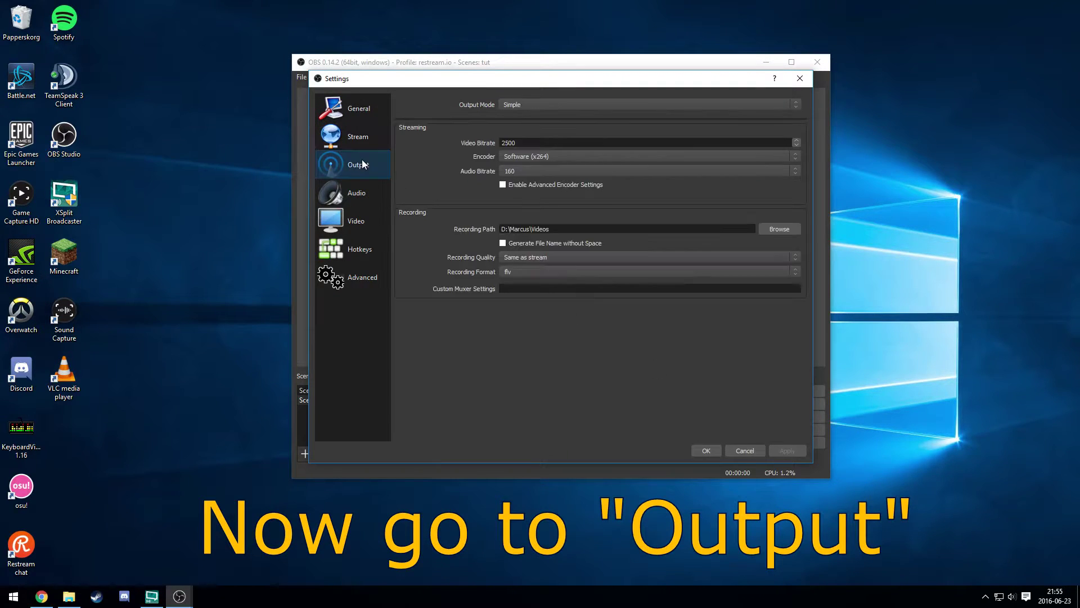
{"action": "left_click", "coordinate": [579, 104]}
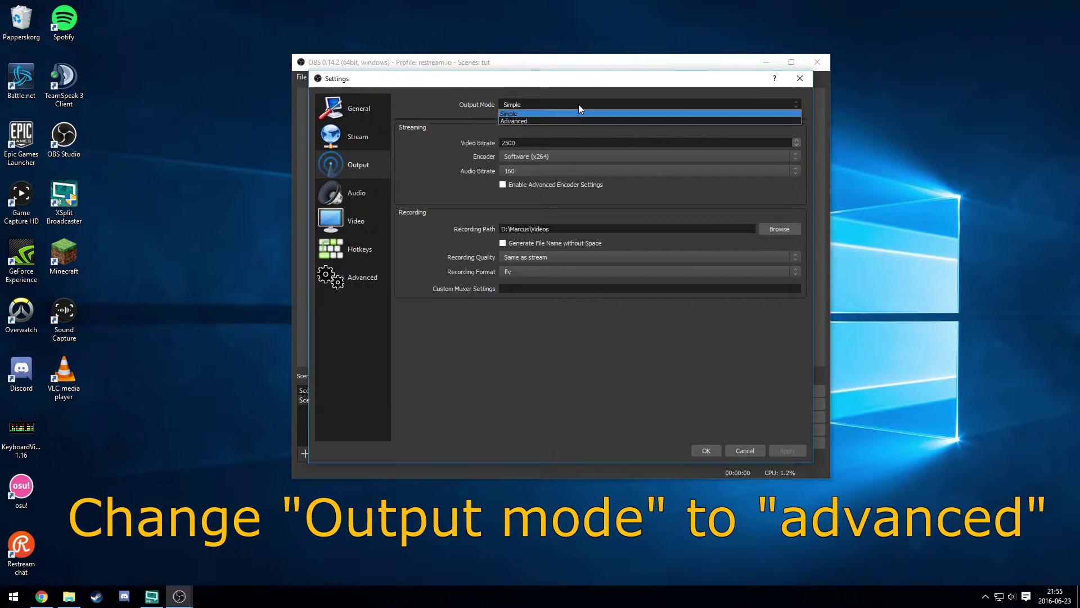
{"action": "left_click", "coordinate": [580, 121]}
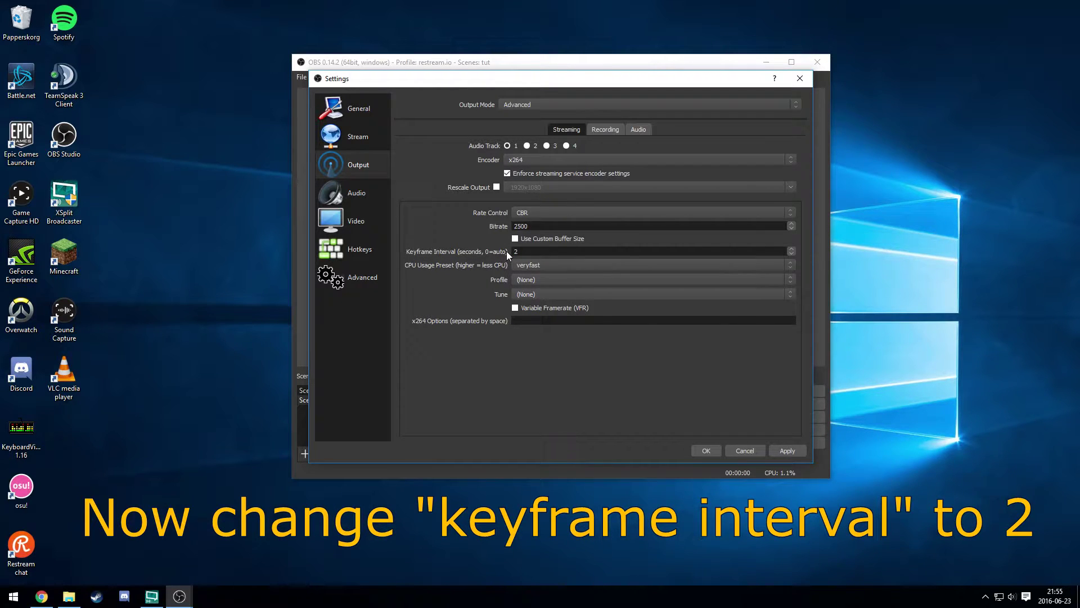
{"action": "left_click", "coordinate": [712, 450]}
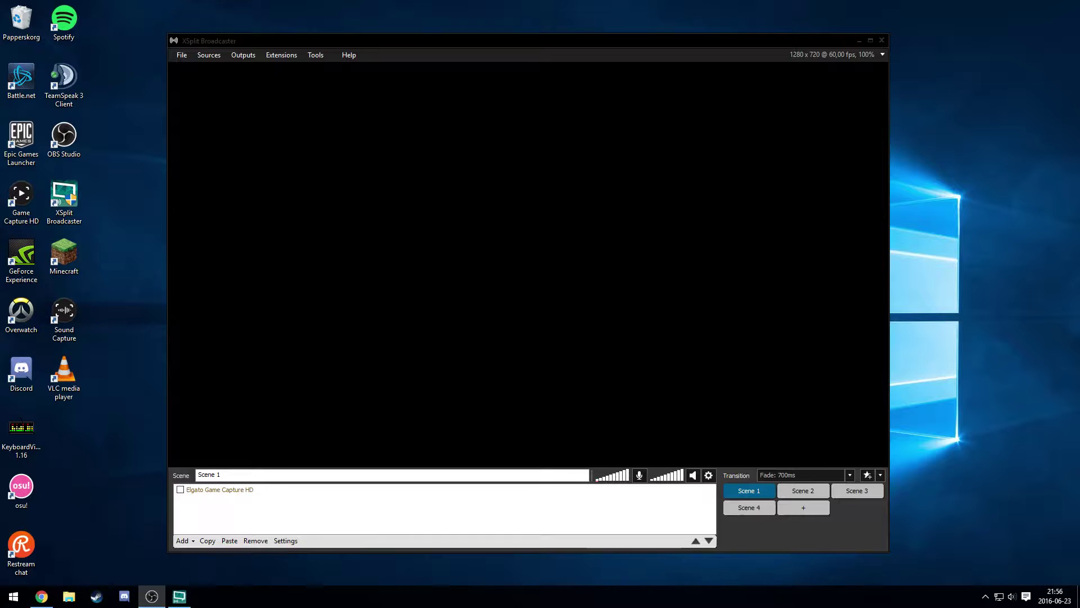
- In XSplit Broadcaster, begin setting up a new streaming output
{"action": "left_click", "coordinate": [248, 57]}
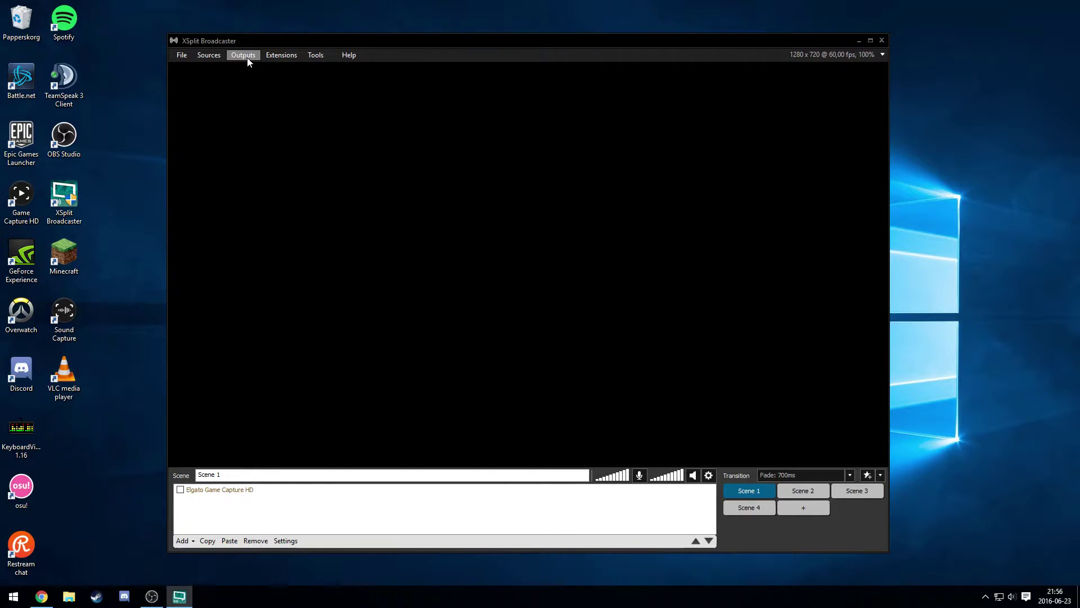
{"action": "left_click", "coordinate": [248, 58]}
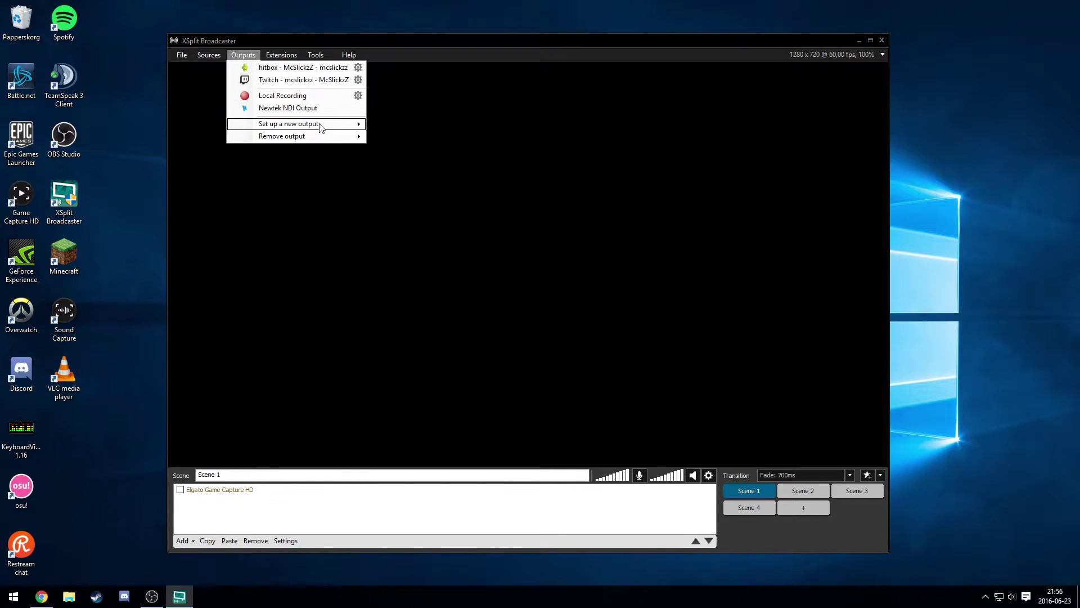
{"action": "mouse_move", "coordinate": [320, 125]}
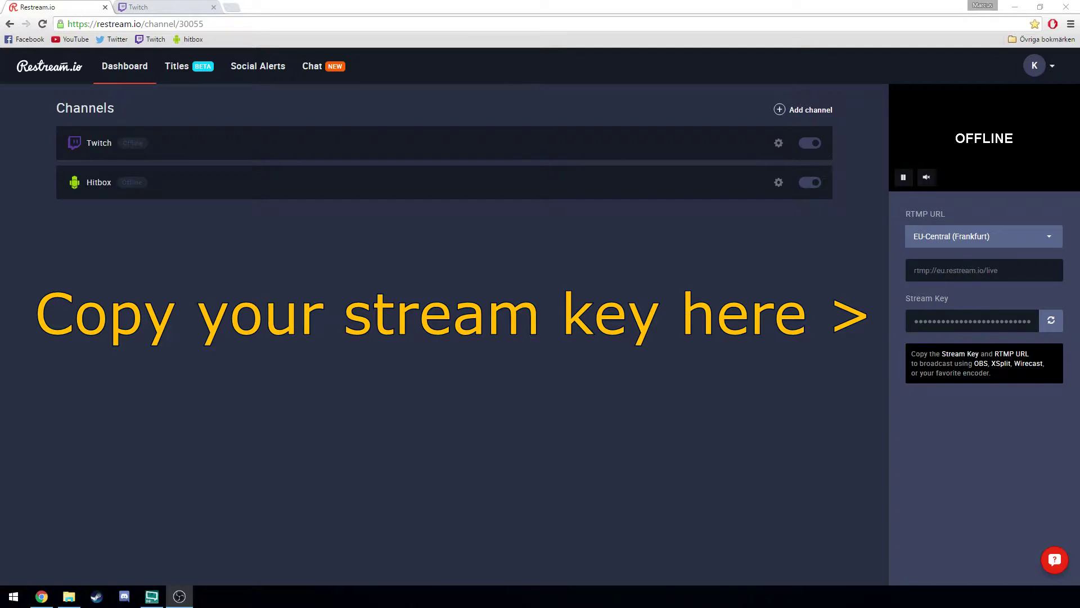
- Copy the stream key from the Restream.io dashboard in the browser
{"action": "left_click", "coordinate": [948, 323]}
{"action": "double_click", "coordinate": [949, 323]}
{"action": "right_click", "coordinate": [949, 325]}
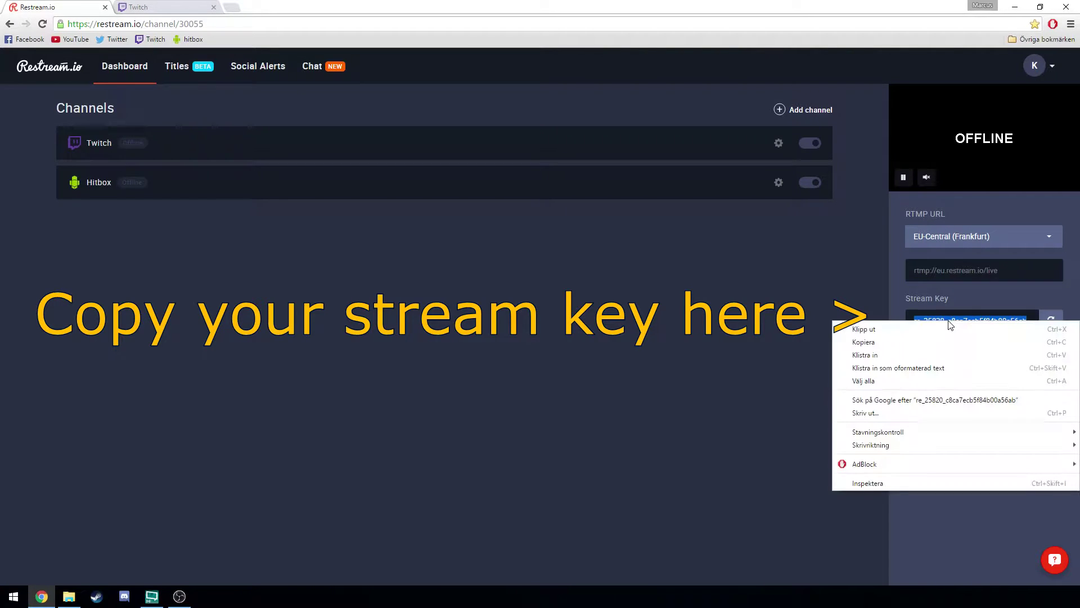
{"action": "left_click", "coordinate": [942, 340]}
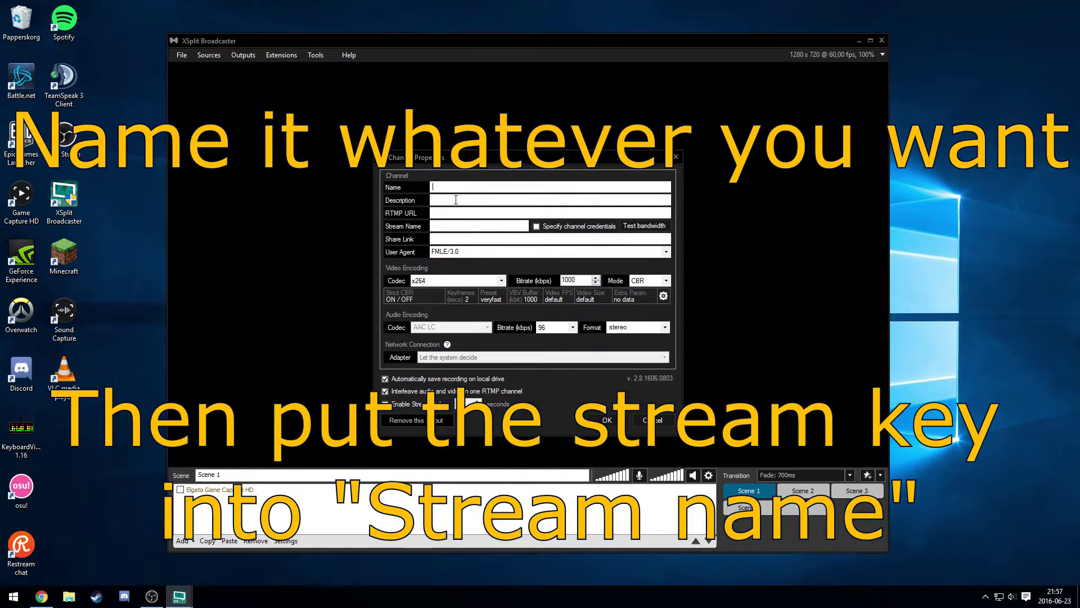
- Name the new XSplit output channel Restream.io and paste the stream key as its stream name
{"action": "type", "text": "Restream.io"}
{"action": "right_click", "coordinate": [463, 227]}
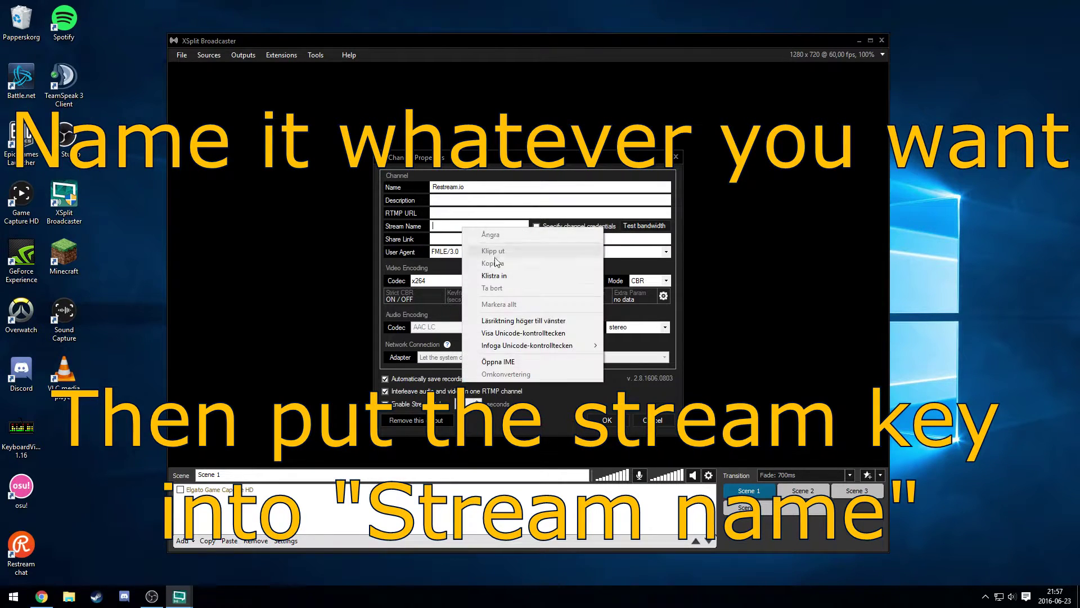
{"action": "left_click", "coordinate": [501, 275]}
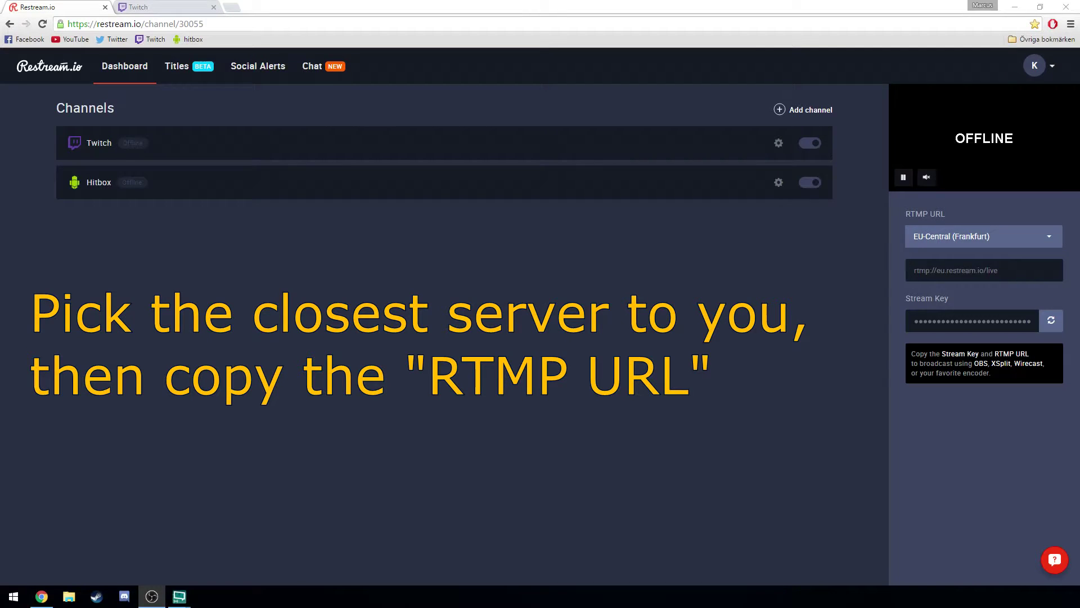
- On the Restream.io dashboard, choose the EU-Central (Frankfurt, DE) server and copy its RTMP URL
{"action": "left_click", "coordinate": [994, 246]}
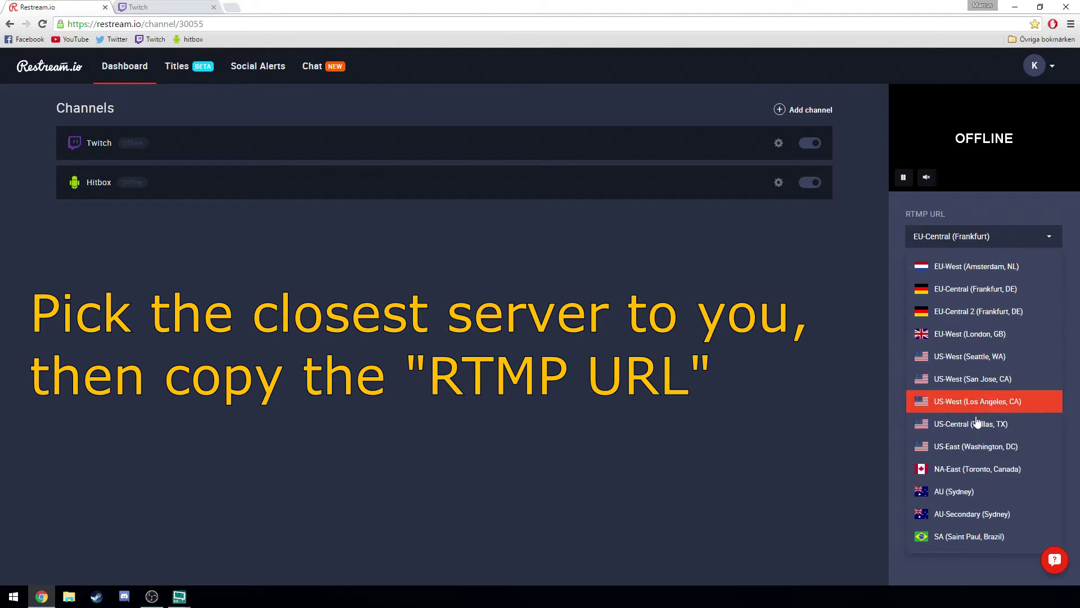
{"action": "left_click", "coordinate": [1001, 292]}
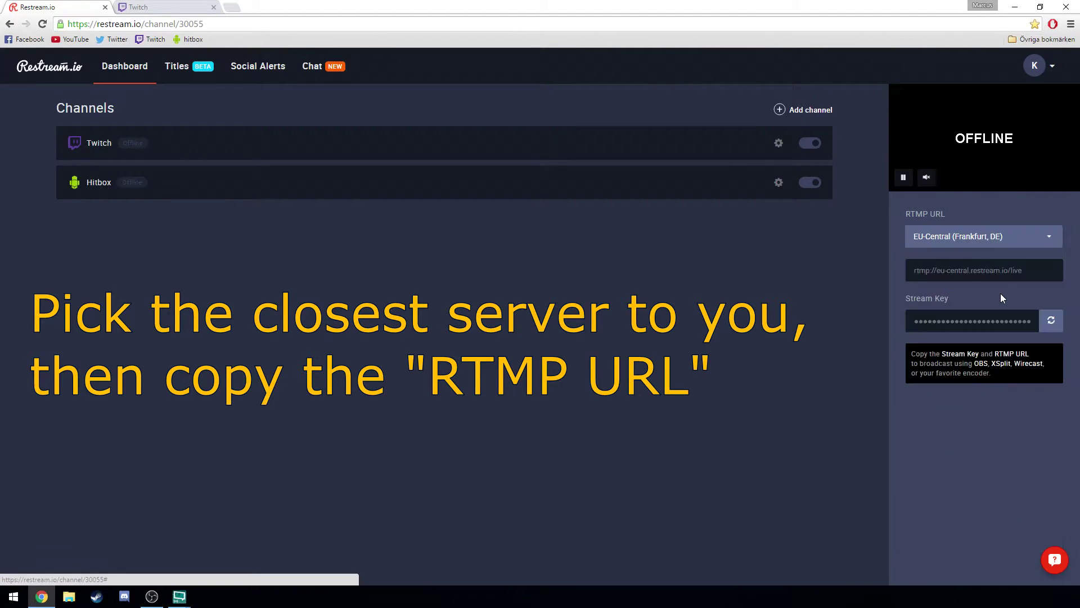
{"action": "left_click", "coordinate": [990, 270]}
{"action": "right_click", "coordinate": [993, 271]}
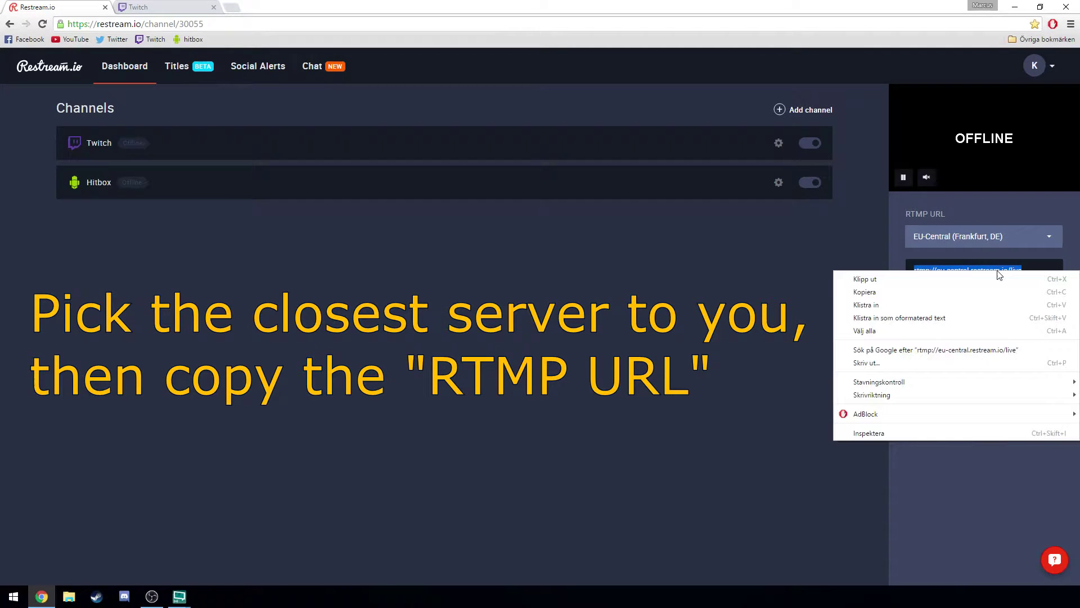
{"action": "left_click", "coordinate": [992, 293]}
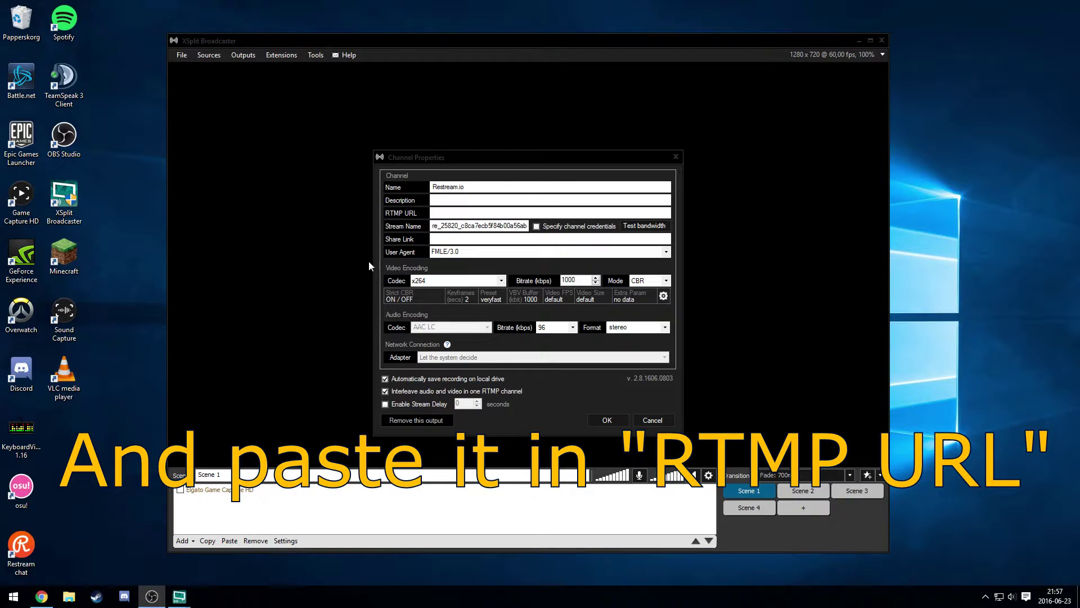
- Paste rtmp://eu-central.restream.io/live as the RTMP URL in XSplit's channel properties
{"action": "left_click", "coordinate": [466, 212]}
{"action": "right_click", "coordinate": [466, 212]}
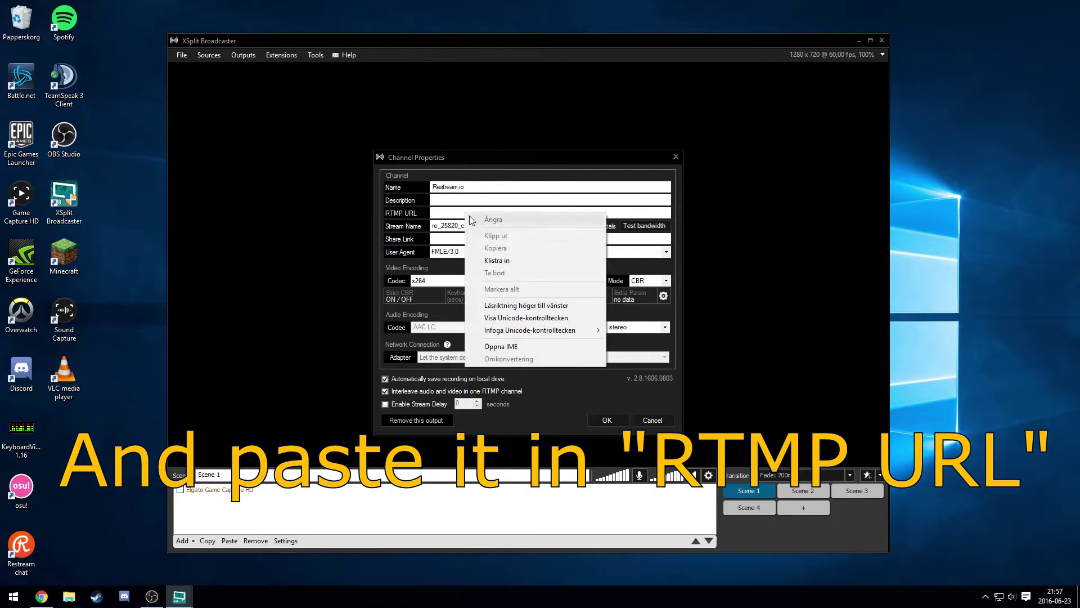
{"action": "left_click", "coordinate": [495, 258]}
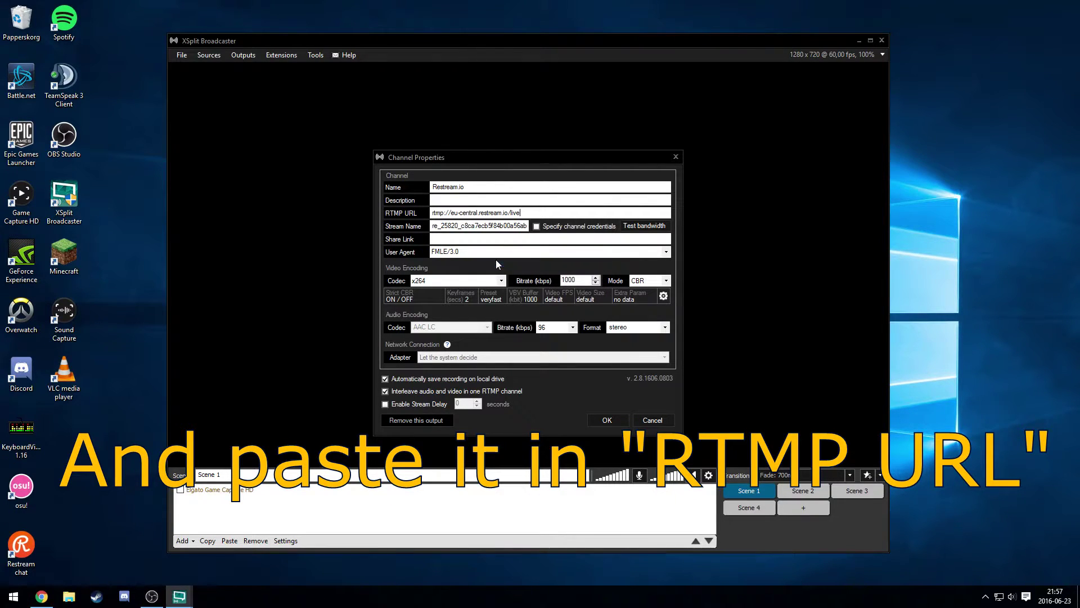
- Set the video bitrate to 2500 kbps and audio bitrate to 128 kbps, switch off automatic local recording, and accept the channel properties
{"action": "double_click", "coordinate": [562, 279]}
{"action": "type", "text": "2500"}
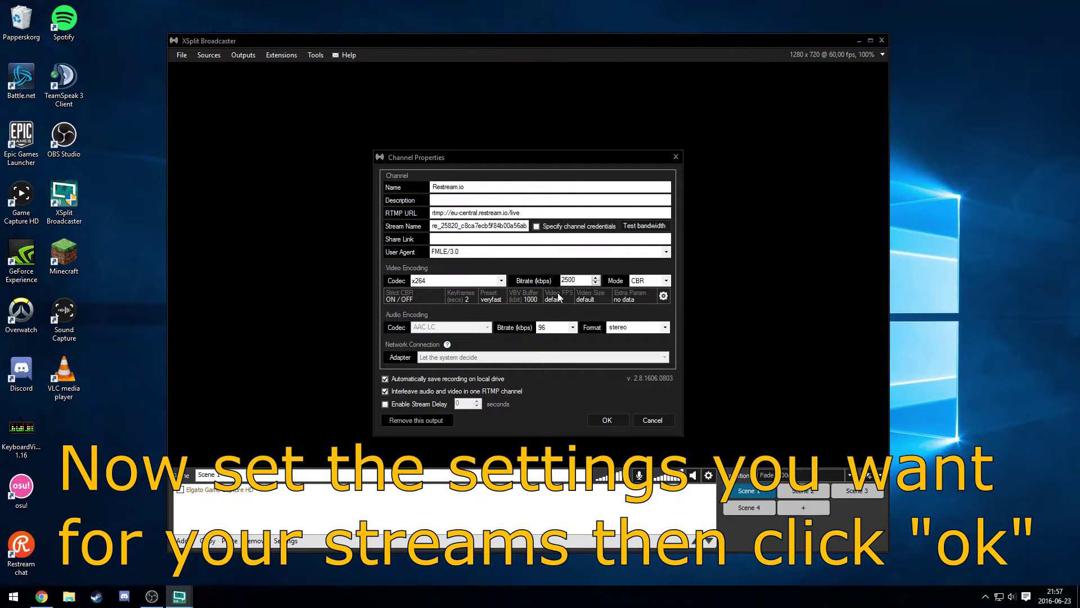
{"action": "left_click", "coordinate": [572, 328]}
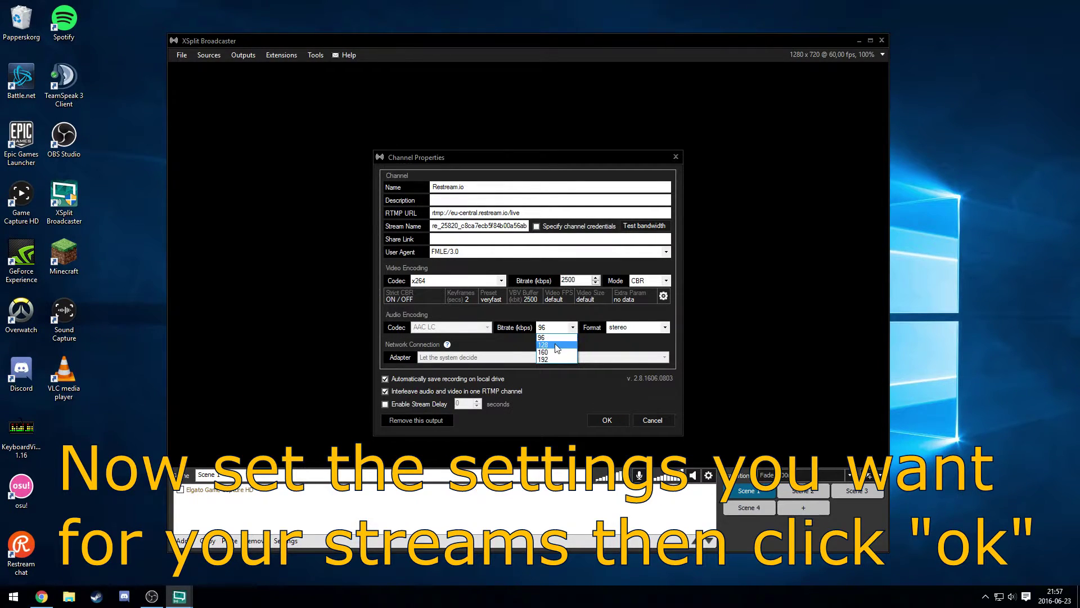
{"action": "left_click", "coordinate": [557, 345]}
{"action": "left_click", "coordinate": [464, 378]}
{"action": "left_click", "coordinate": [606, 420]}
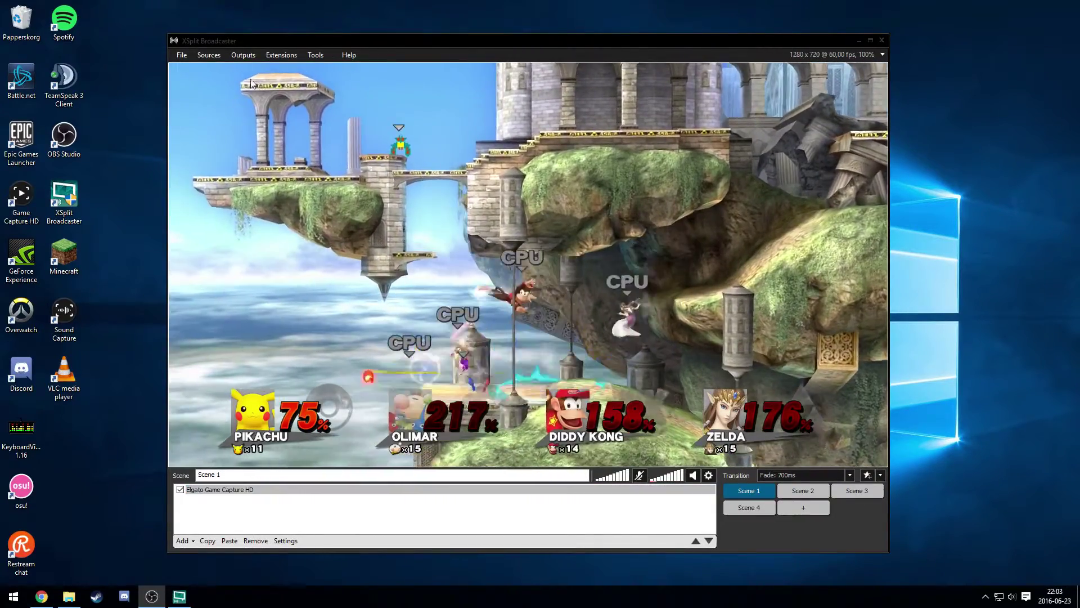
- Start broadcasting from XSplit to the Restream.io output
{"action": "left_click", "coordinate": [241, 56]}
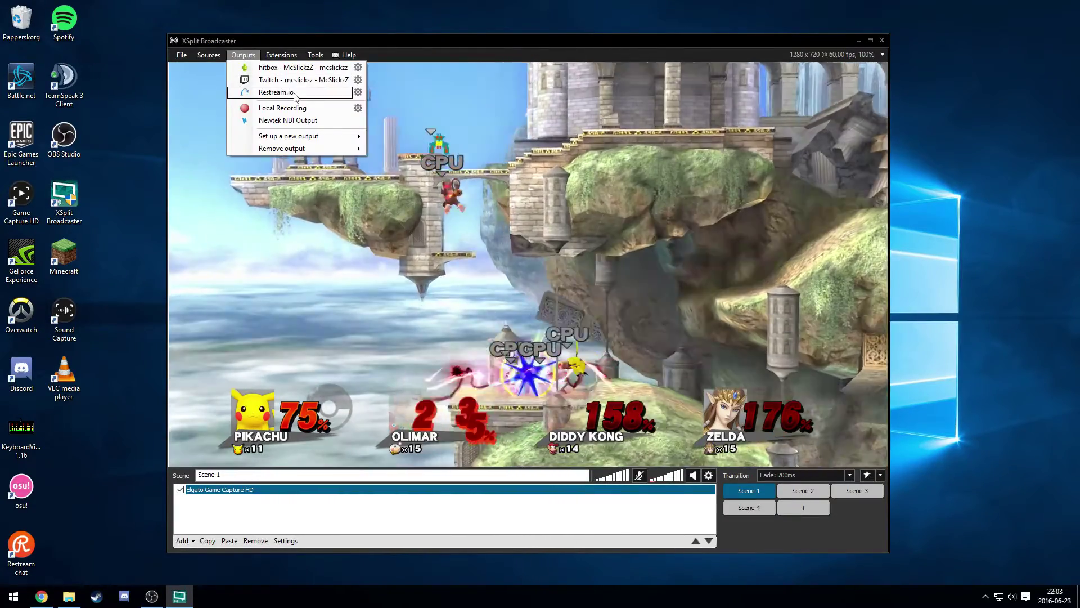
{"action": "left_click", "coordinate": [294, 94]}
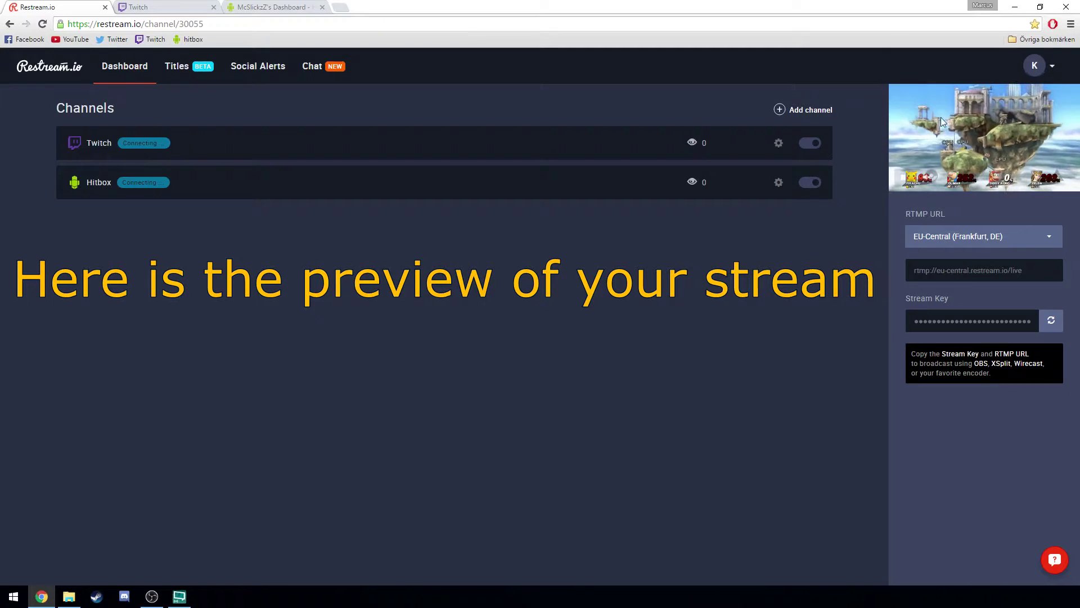
- On the Restream.io dashboard, pause and resume the stream preview and toggle its sound
{"action": "mouse_move", "coordinate": [917, 181]}
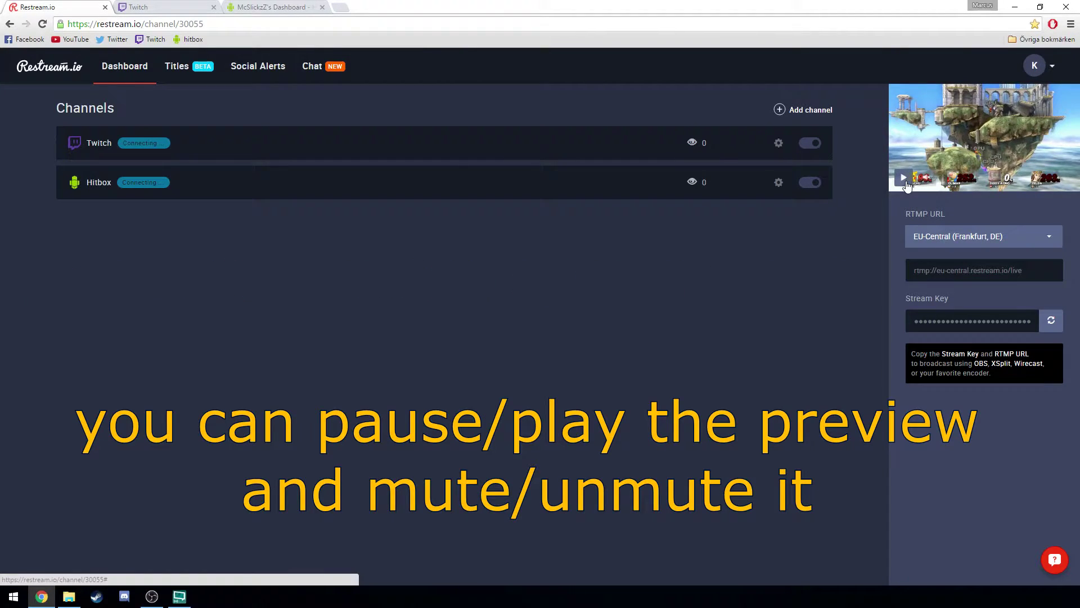
{"action": "left_click", "coordinate": [906, 183]}
{"action": "left_click", "coordinate": [904, 180]}
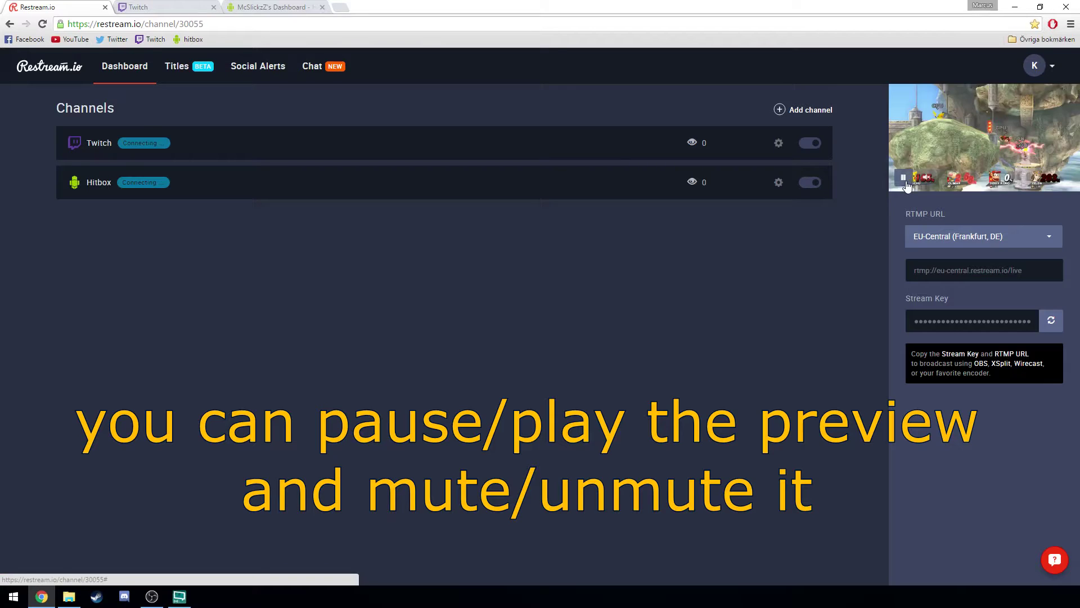
{"action": "left_click", "coordinate": [928, 179]}
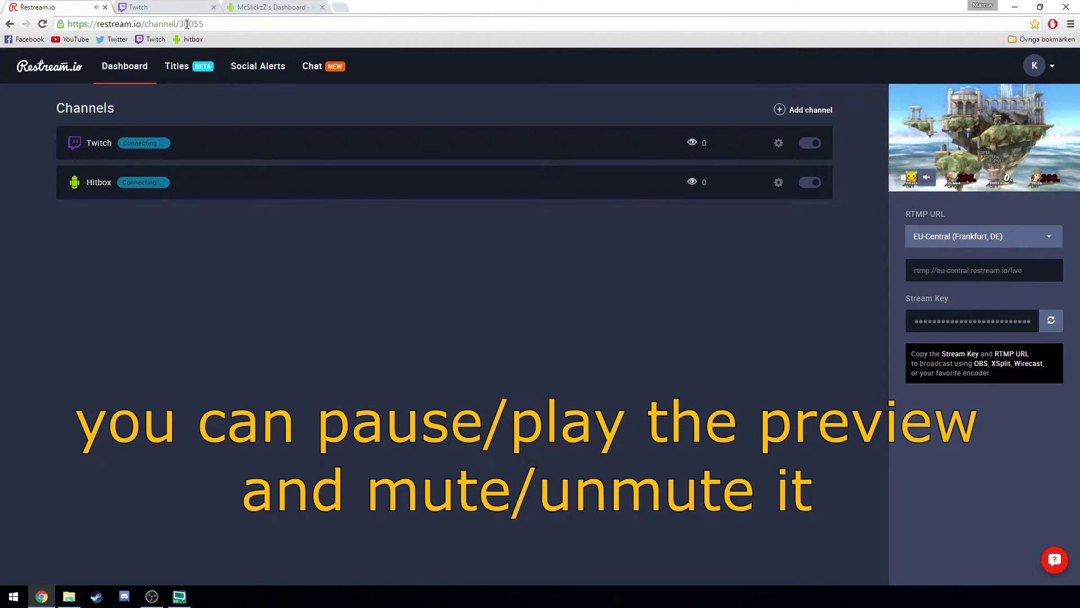
- Check the live video on the Twitch and Hitbox dashboards, reloading each page and comparing the two previews
{"action": "left_click", "coordinate": [168, 8]}
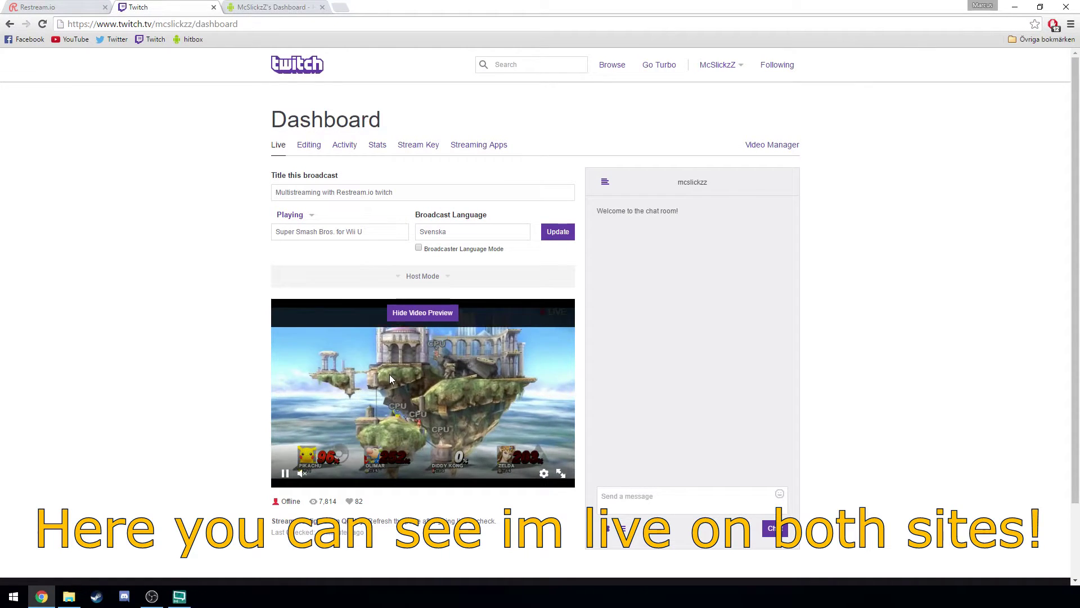
{"action": "left_click", "coordinate": [43, 24]}
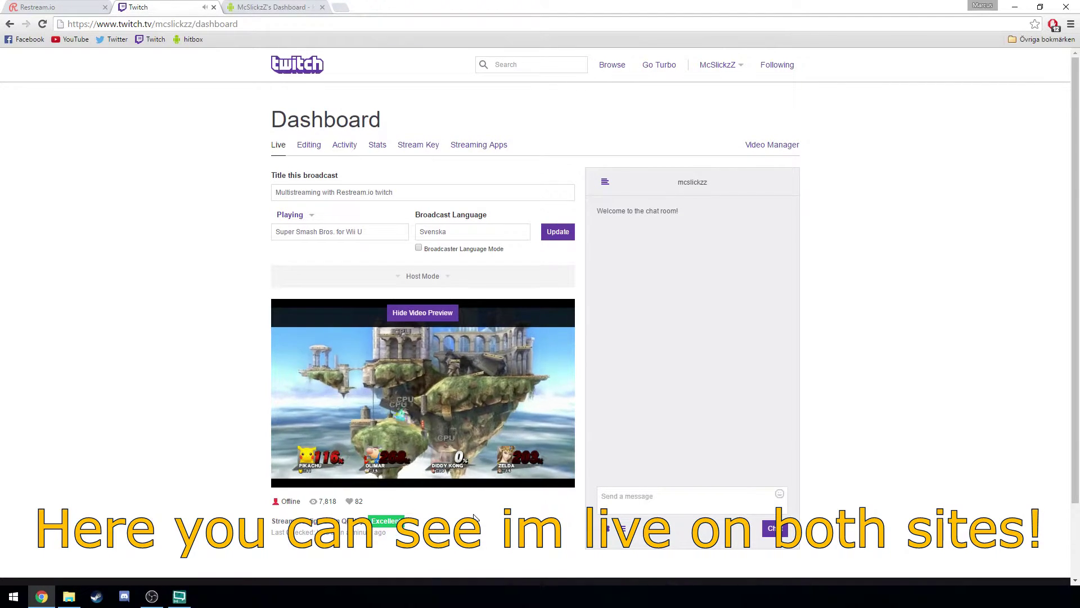
{"action": "left_click", "coordinate": [247, 7]}
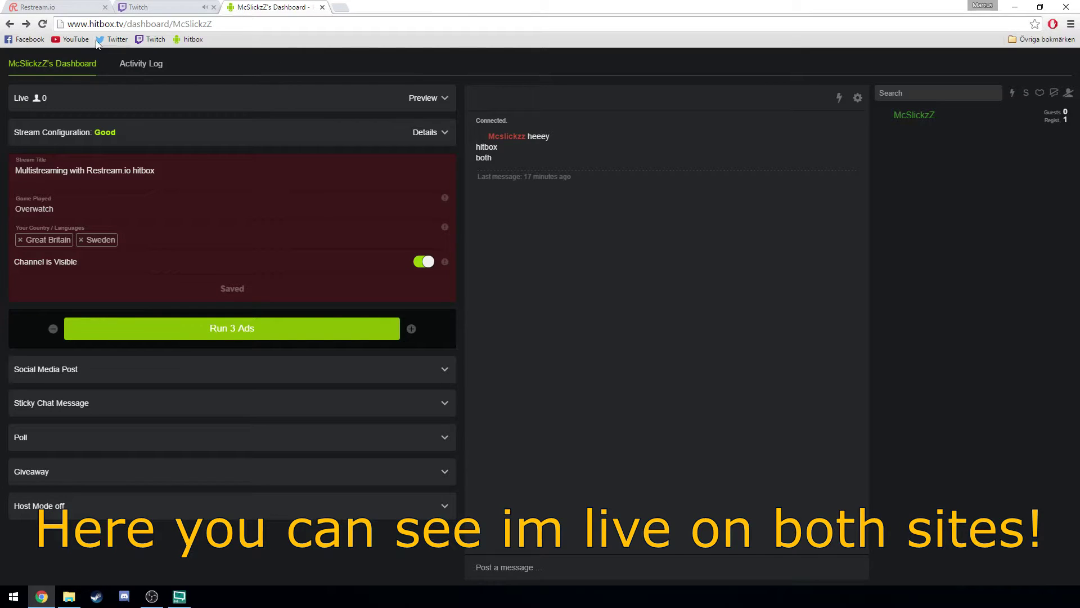
{"action": "left_click", "coordinate": [42, 24]}
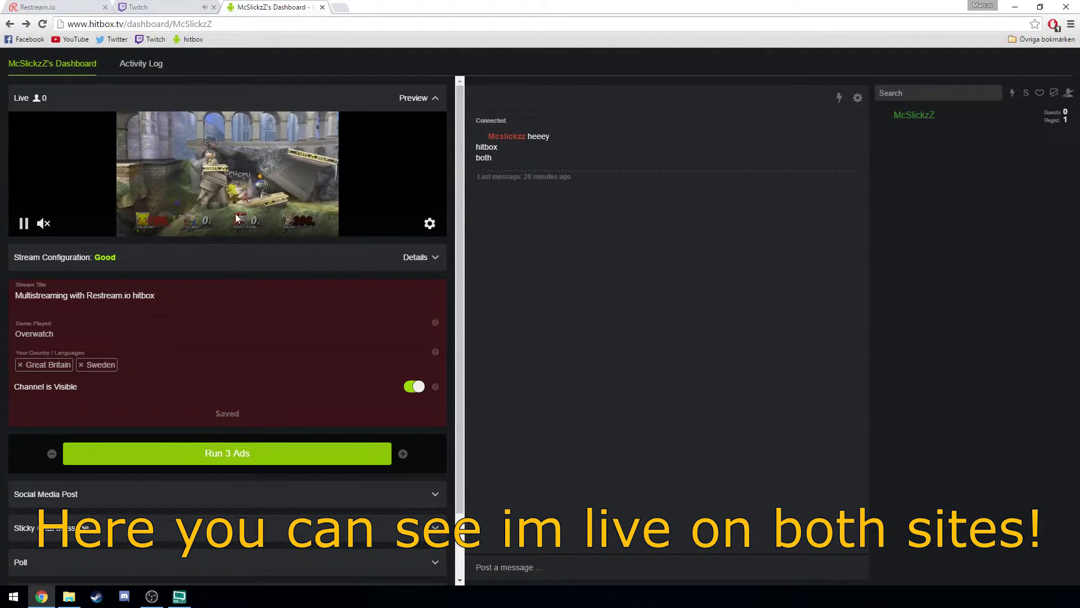
{"action": "left_click", "coordinate": [134, 9]}
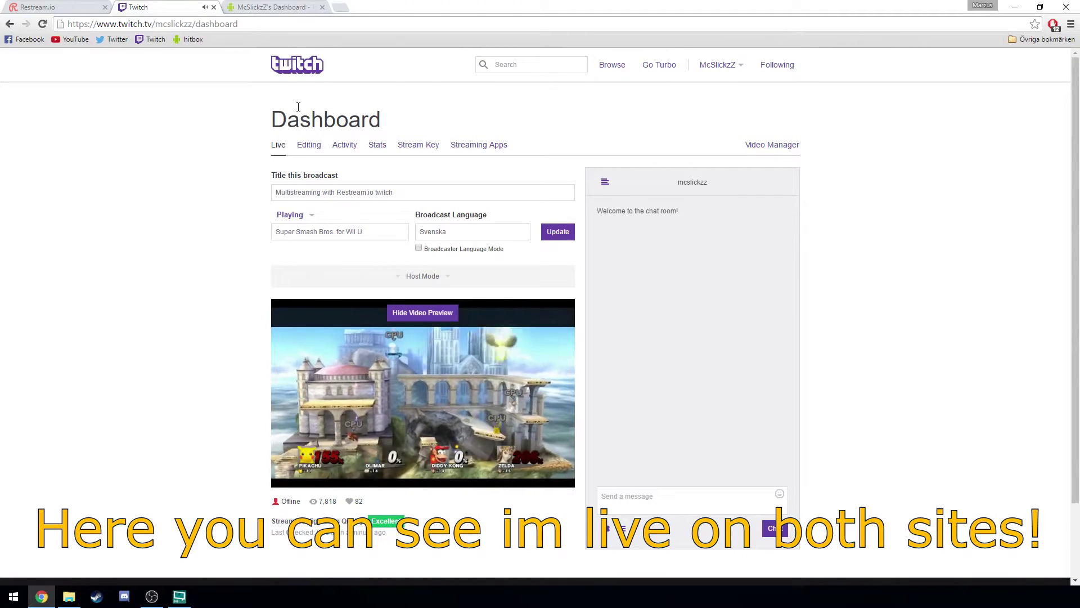
{"action": "left_click", "coordinate": [279, 6]}
{"action": "mouse_move", "coordinate": [261, 174]}
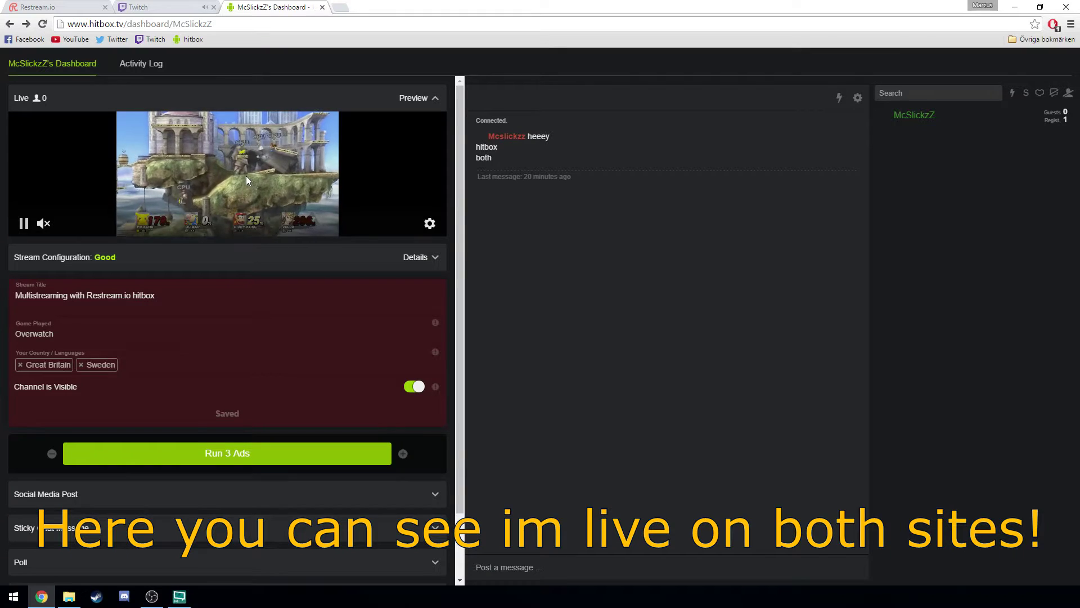
- From the Restream.io dashboard's chat page, download RestreamChatInstaller to the downloads folder and run it
{"action": "left_click", "coordinate": [66, 10]}
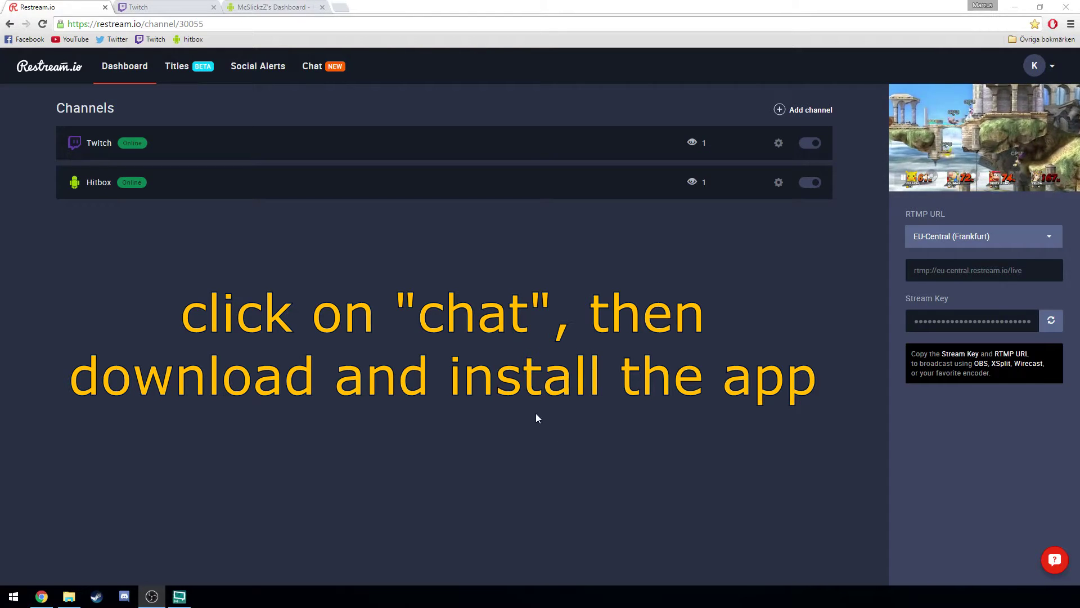
{"action": "left_click", "coordinate": [323, 71]}
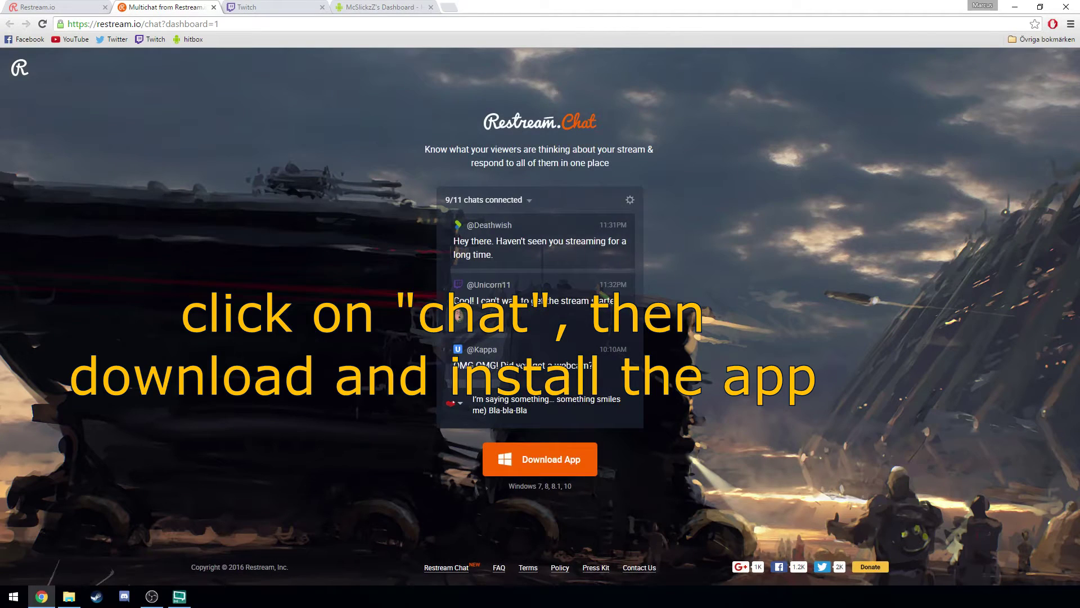
{"action": "left_click", "coordinate": [541, 462]}
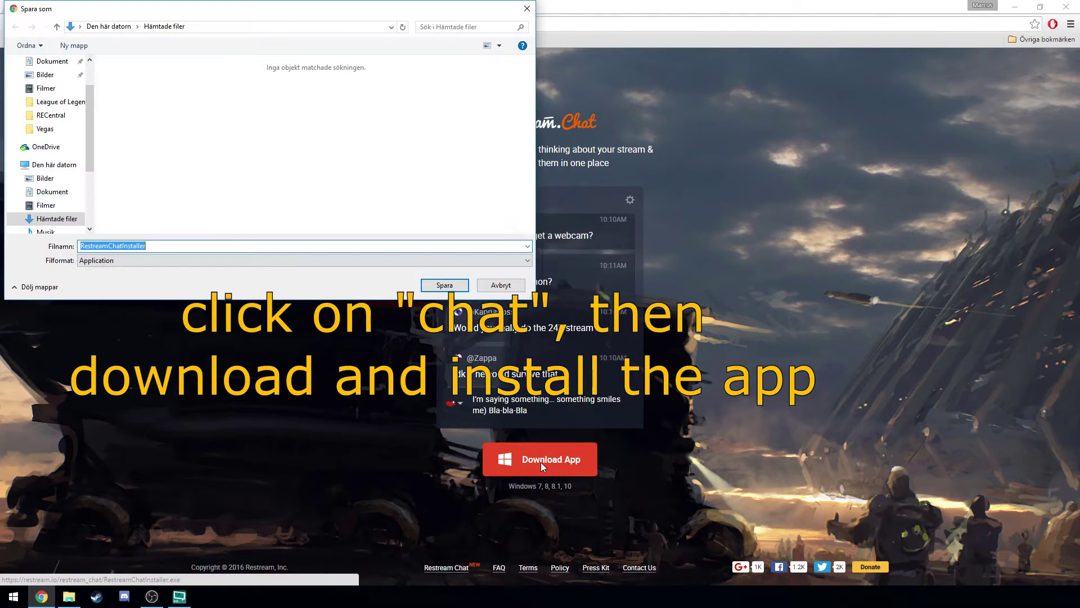
{"action": "left_click", "coordinate": [431, 285]}
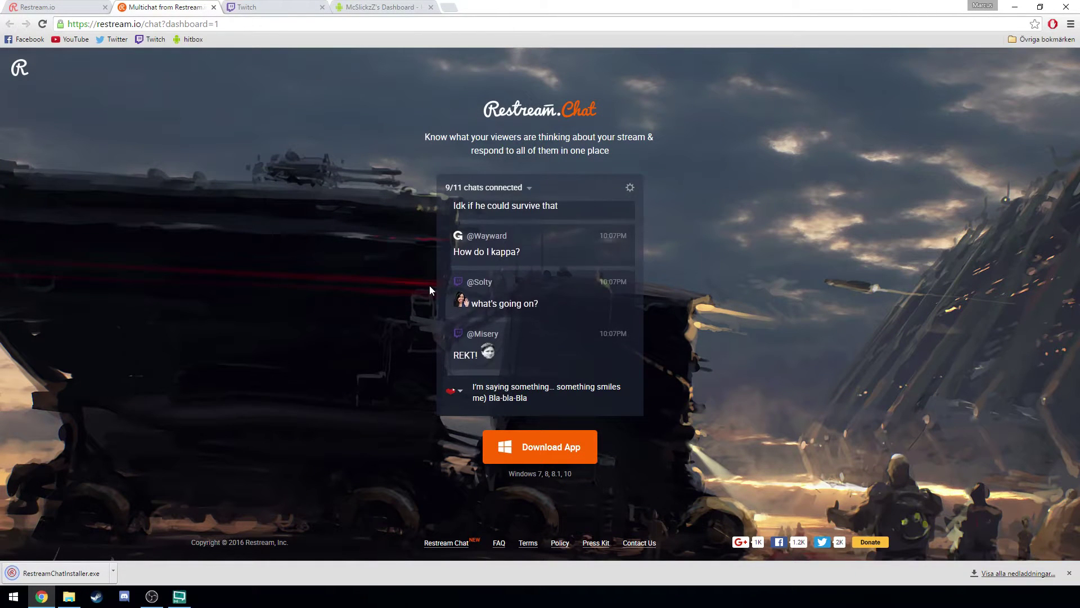
{"action": "left_click", "coordinate": [81, 569]}
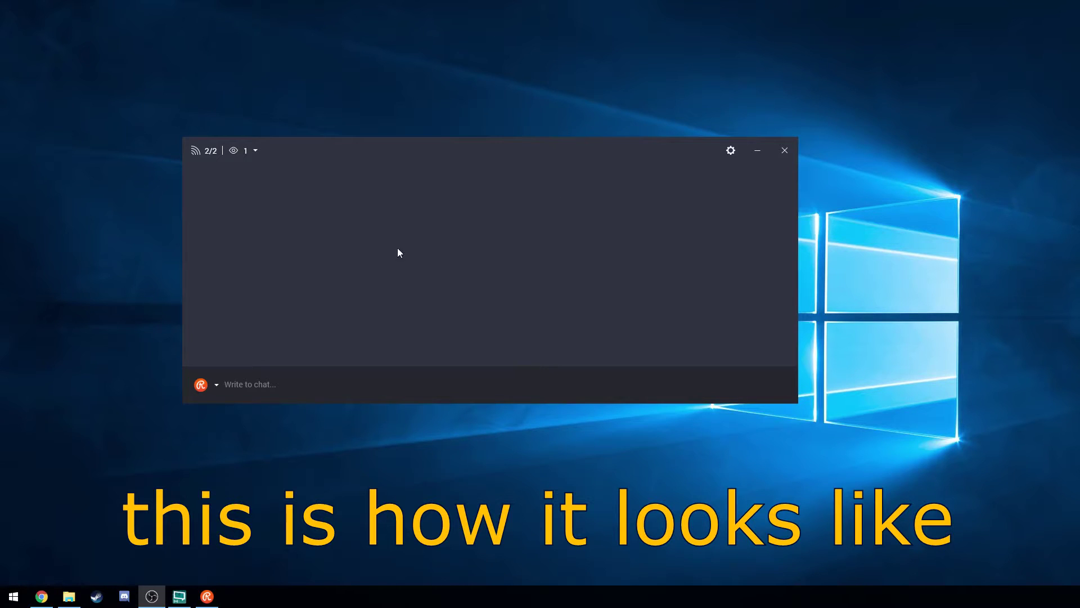
- In Restream Chat, set #allchats as the channel to write to and review the viewers of each chat channel
{"action": "left_click", "coordinate": [216, 386]}
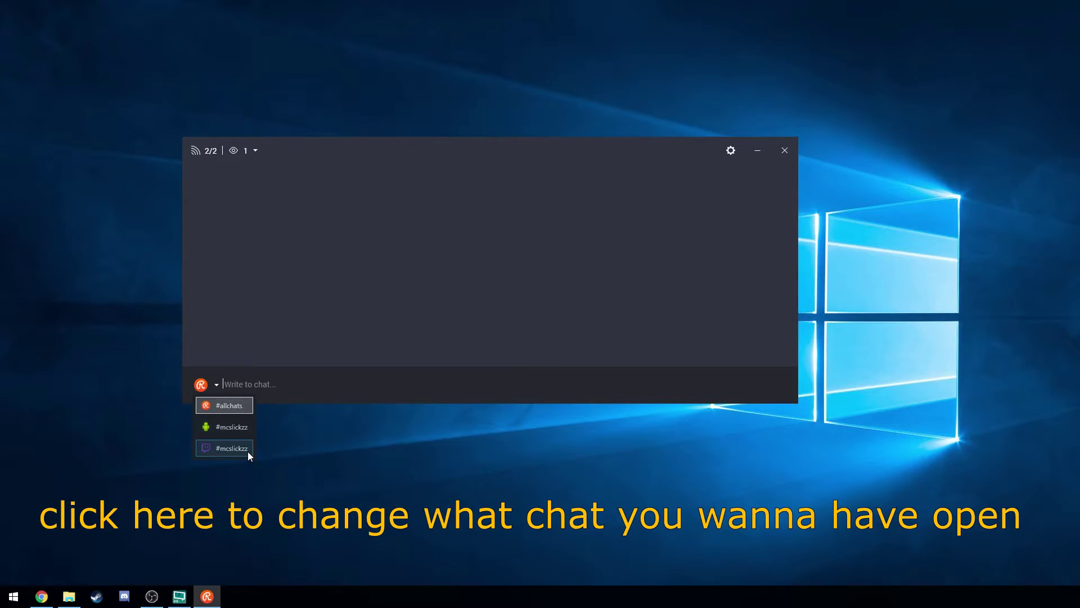
{"action": "left_click", "coordinate": [244, 406]}
{"action": "left_click", "coordinate": [256, 151]}
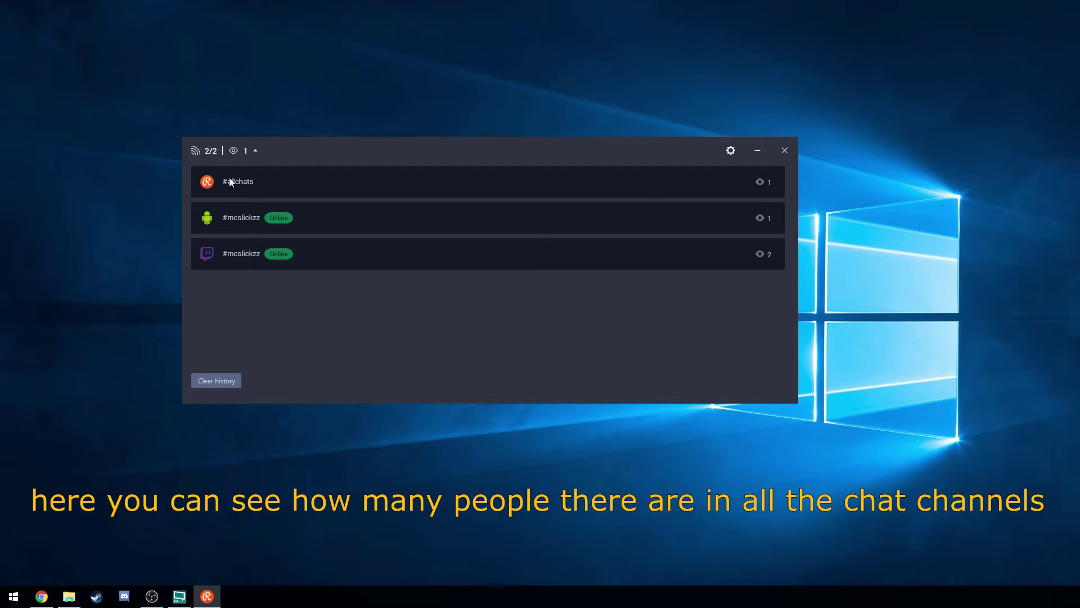
{"action": "left_click", "coordinate": [256, 151]}
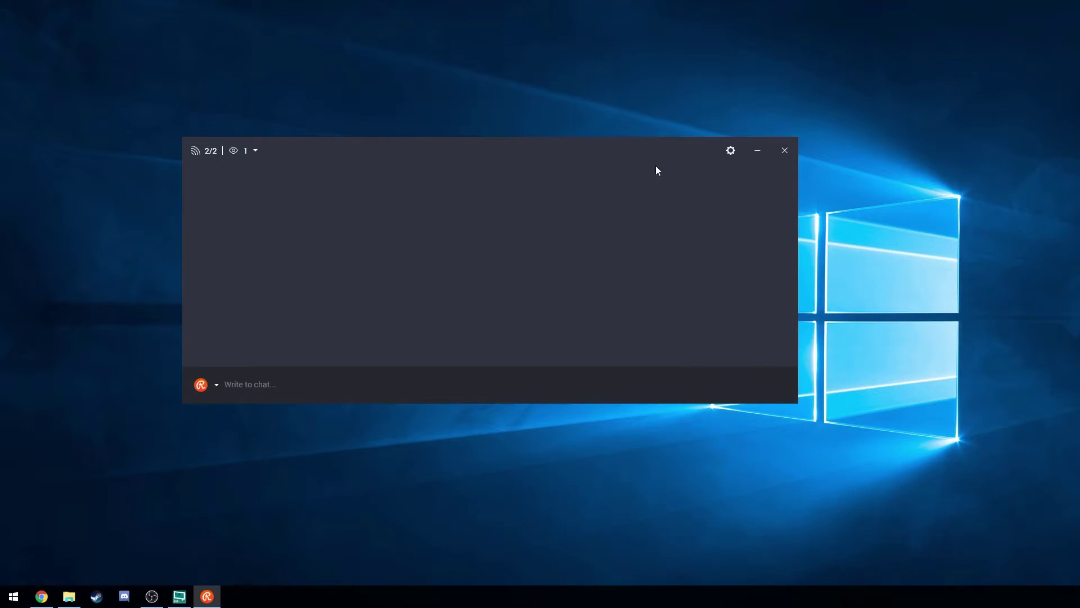
- Open the Restream Chat settings and review the Accounts, Filters and Window options
{"action": "left_click", "coordinate": [731, 150]}
{"action": "left_click", "coordinate": [397, 202]}
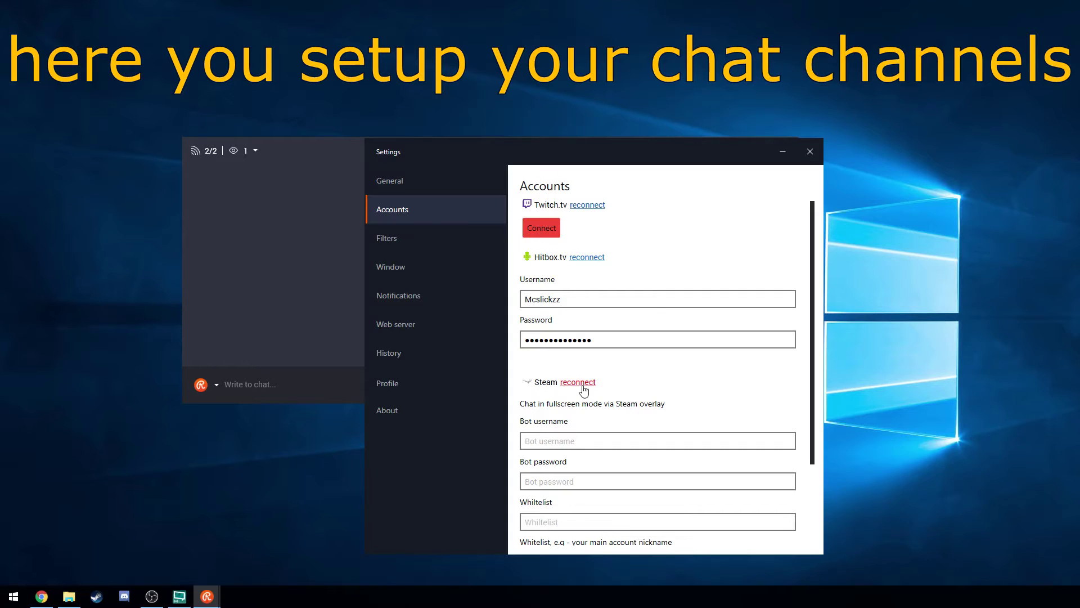
{"action": "left_click", "coordinate": [430, 241]}
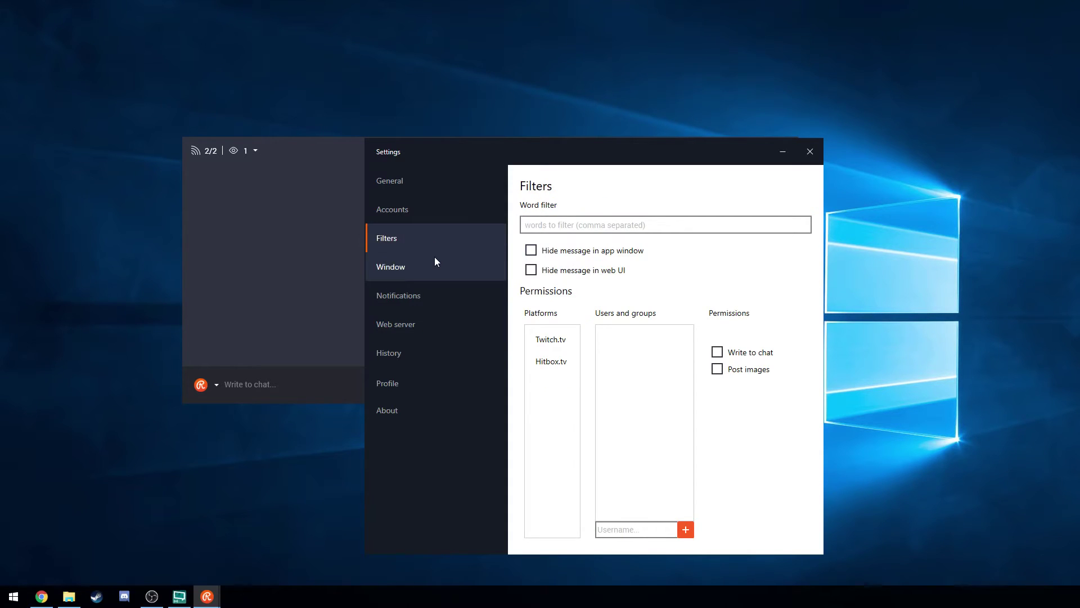
{"action": "left_click", "coordinate": [435, 262]}
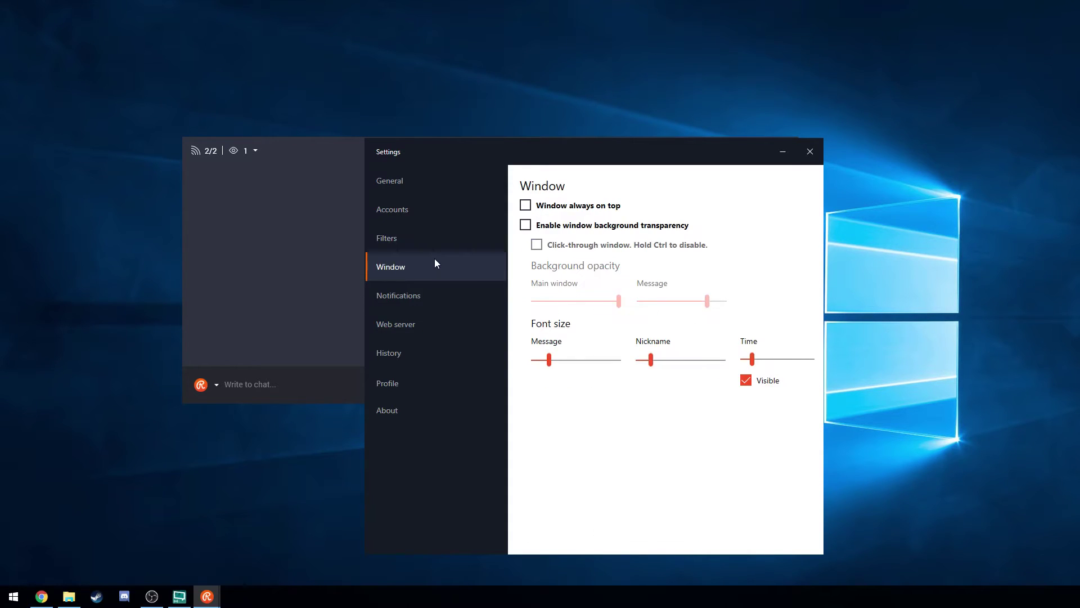
- Try window background transparency on the chat window, switch it off again, and move the chat window beside the settings
{"action": "left_click", "coordinate": [527, 225]}
{"action": "left_click_drag", "start_coordinate": [525, 152], "coordinate": [564, 306]}
{"action": "left_click", "coordinate": [527, 226]}
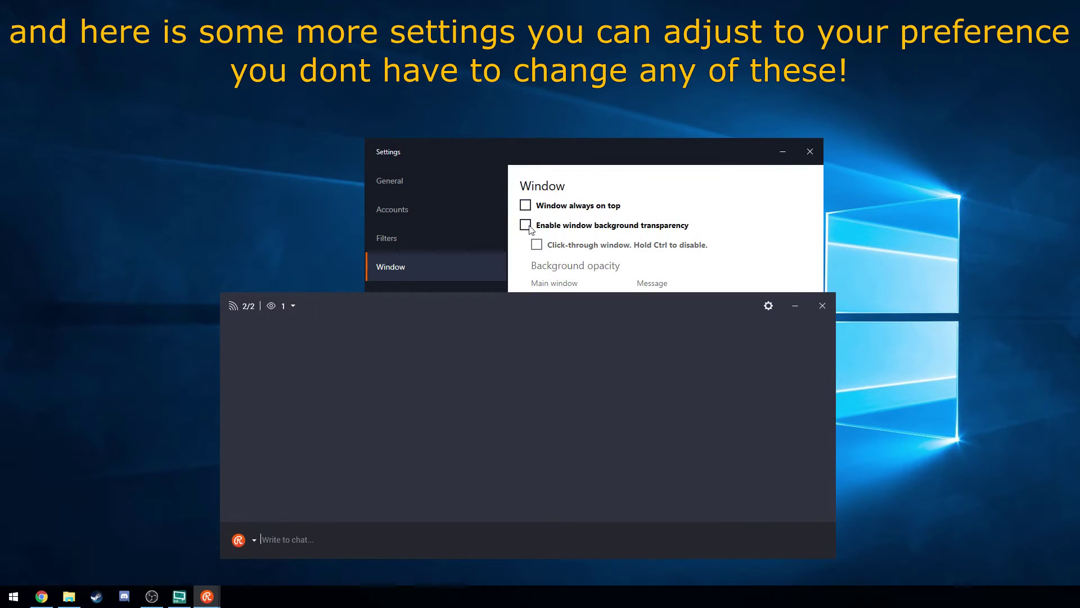
{"action": "left_click_drag", "start_coordinate": [529, 306], "coordinate": [444, 232]}
{"action": "left_click", "coordinate": [525, 153]}
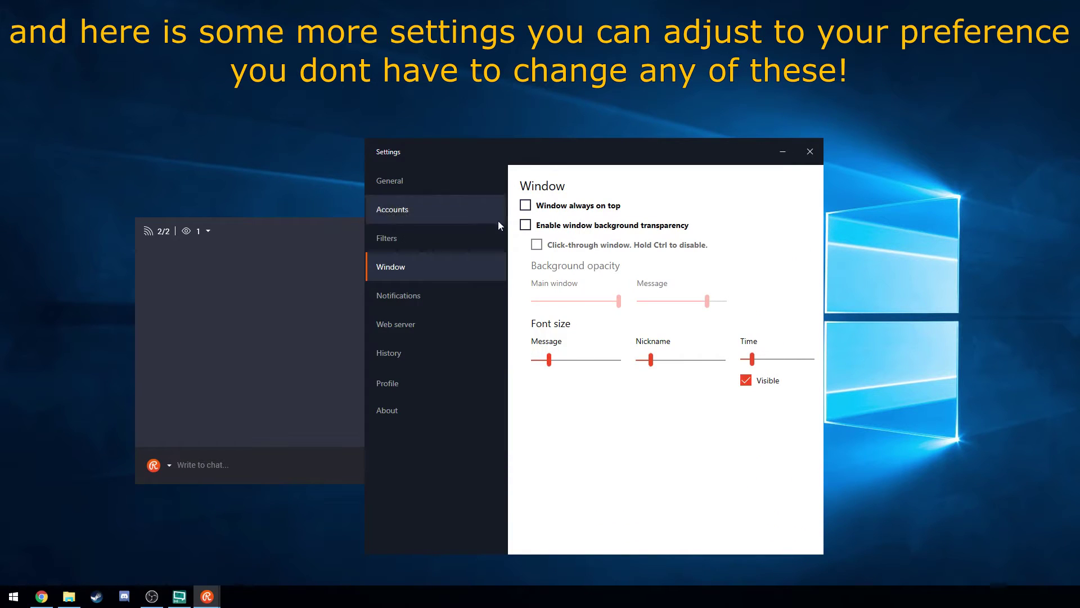
- Review the Notifications, Web server, History, Profile and About settings, and close the settings window
{"action": "left_click", "coordinate": [444, 296]}
{"action": "left_click", "coordinate": [441, 317]}
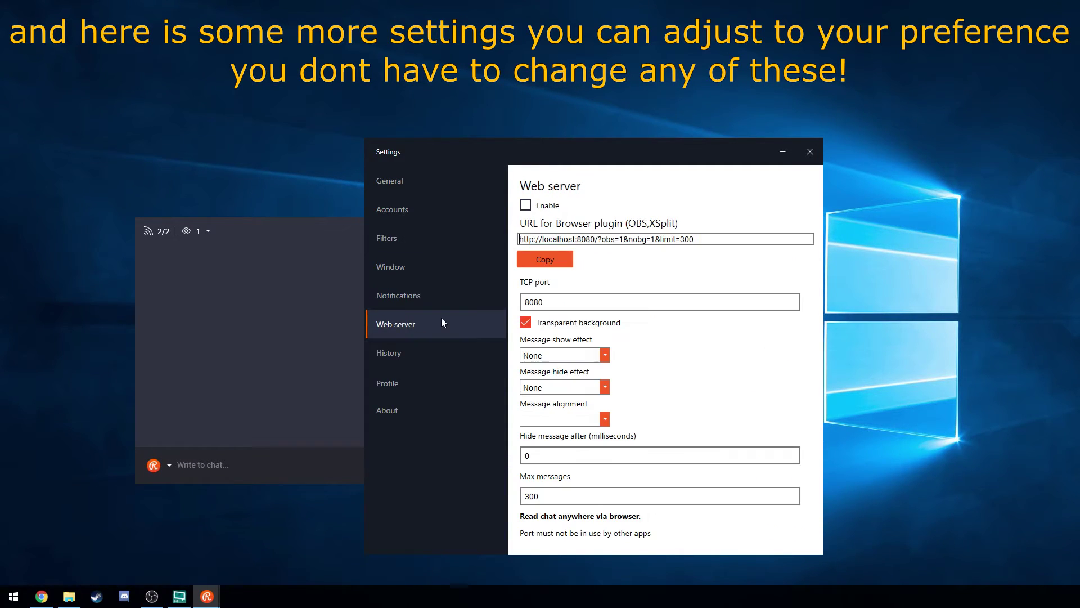
{"action": "left_click", "coordinate": [432, 352]}
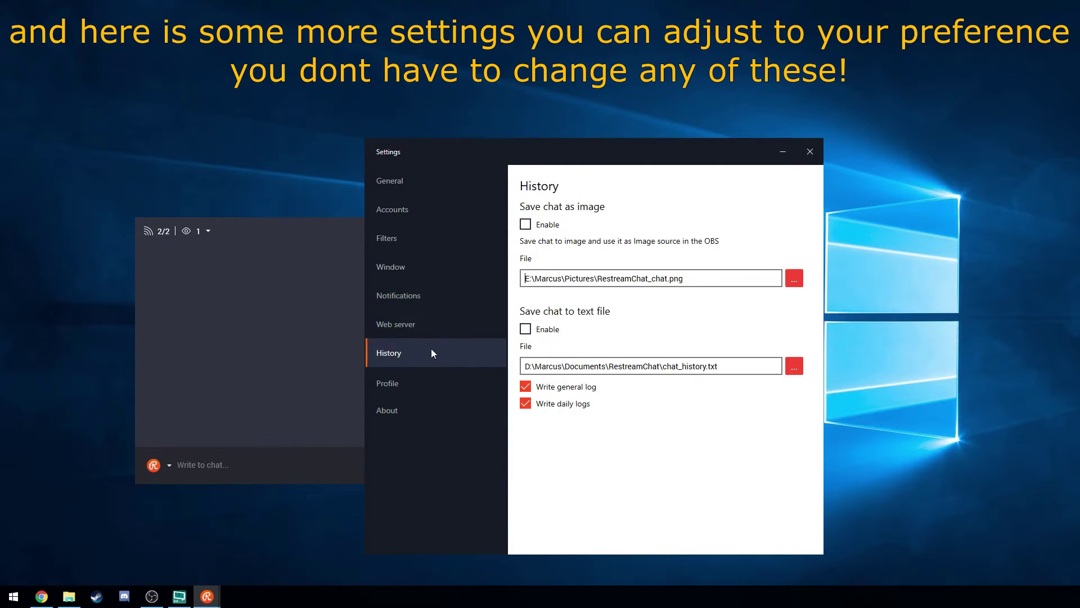
{"action": "left_click", "coordinate": [425, 382]}
{"action": "left_click", "coordinate": [422, 409]}
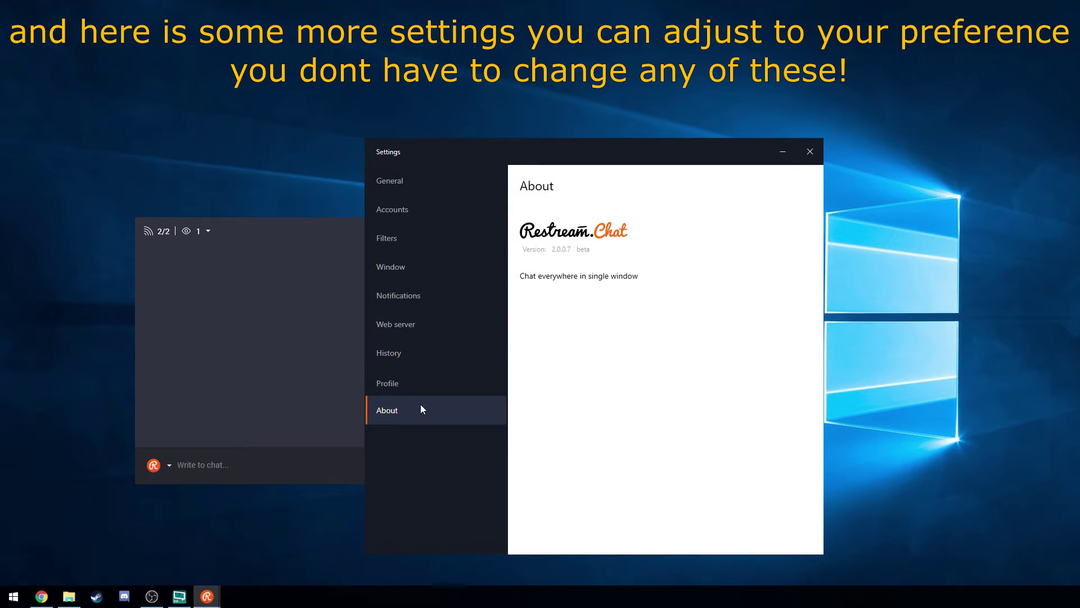
{"action": "left_click", "coordinate": [809, 152]}
- Bring up Restream Chat over the Restream.io dashboard and send the message "test" to all chats
{"action": "left_click", "coordinate": [43, 595]}
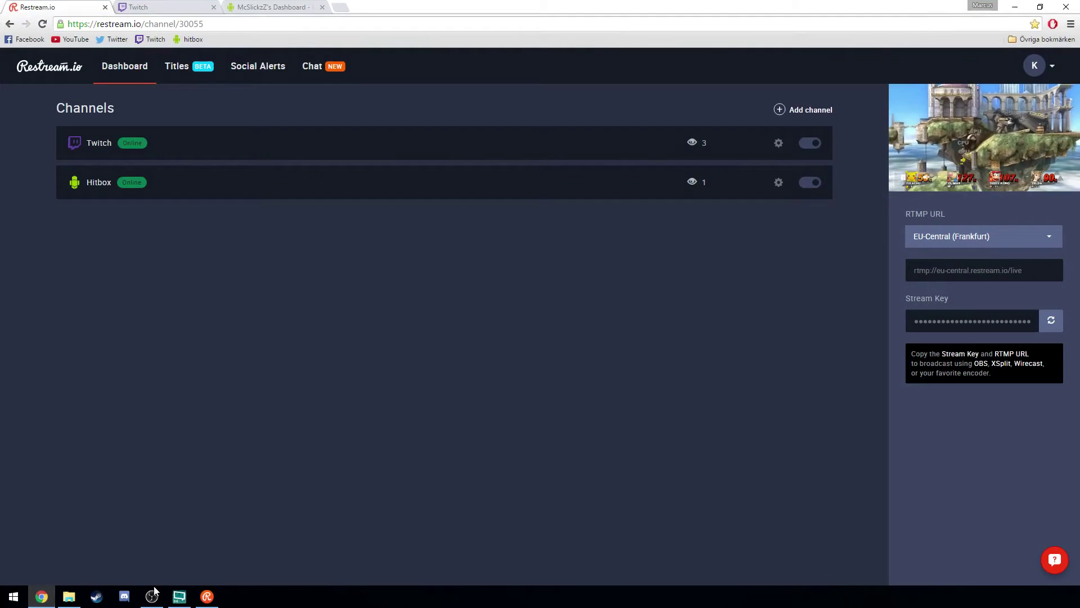
{"action": "left_click", "coordinate": [206, 596]}
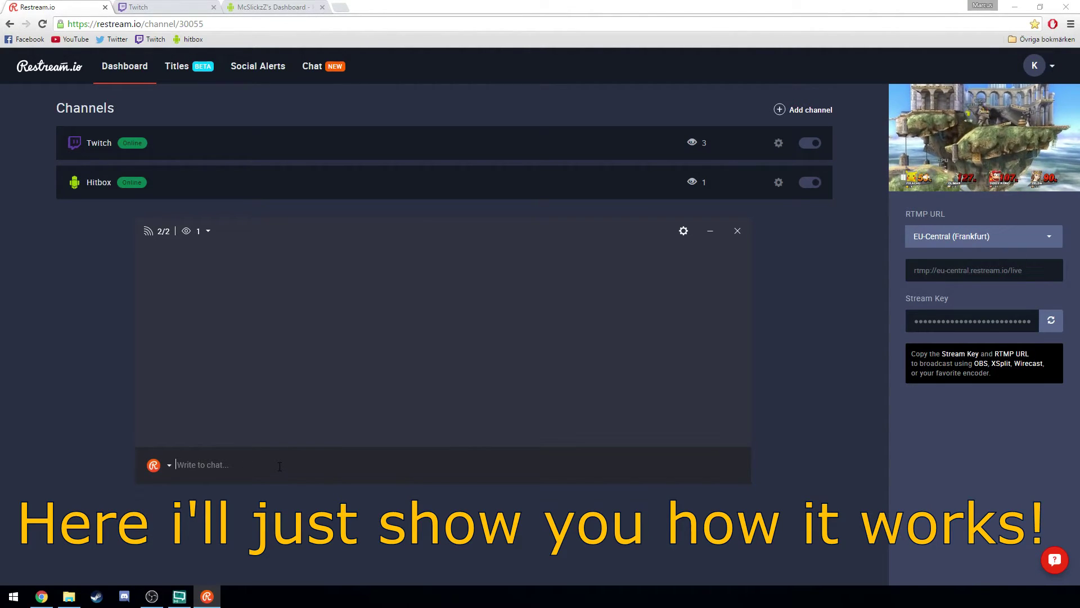
{"action": "type", "text": "test"}
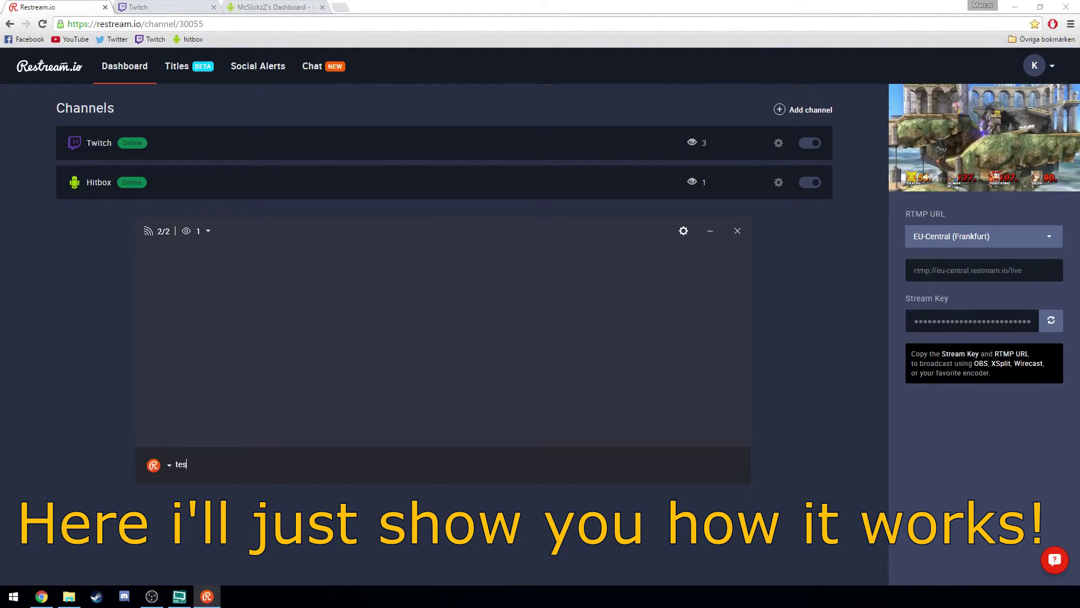
{"action": "key", "text": "Return"}
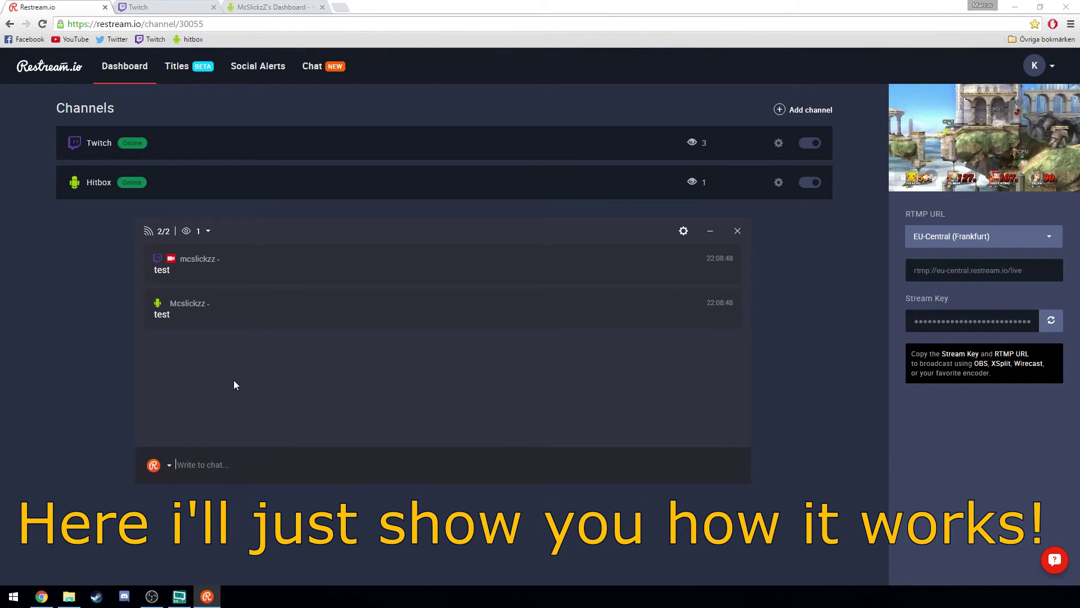
- Check the Twitch and Hitbox dashboard chats for the test message, and return to the Restream.io dashboard with Restream Chat in front
{"action": "left_click", "coordinate": [167, 7]}
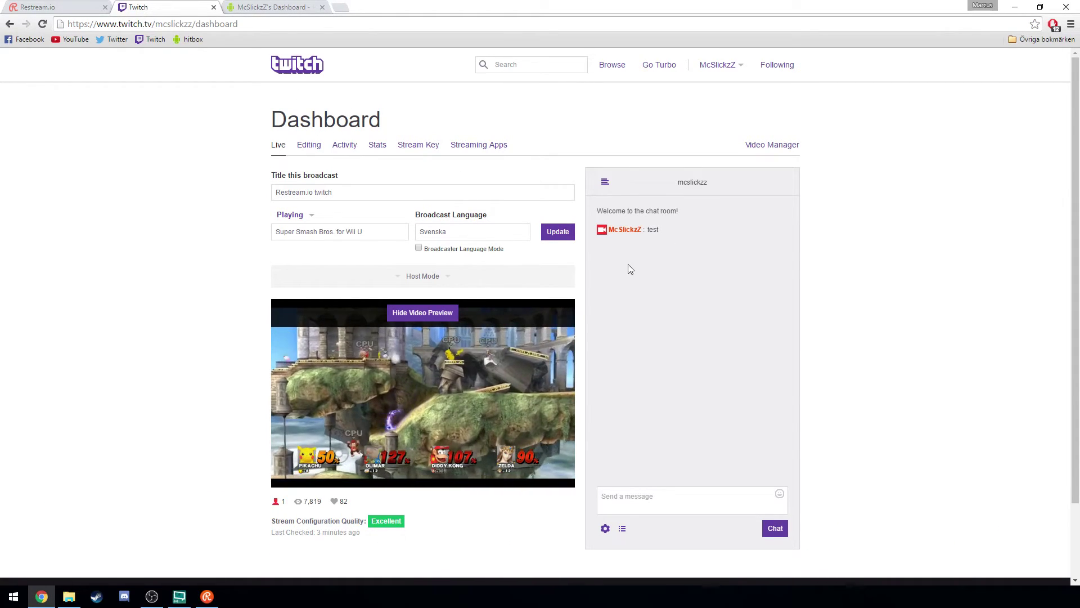
{"action": "mouse_move", "coordinate": [361, 372]}
{"action": "left_click", "coordinate": [270, 7]}
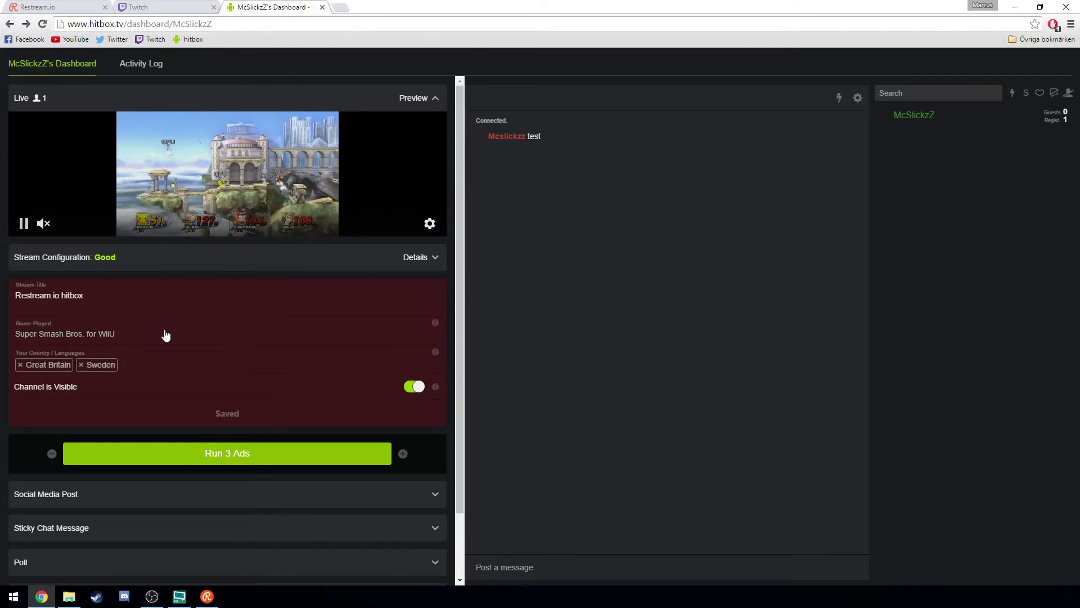
{"action": "key", "text": "ctrl+1"}
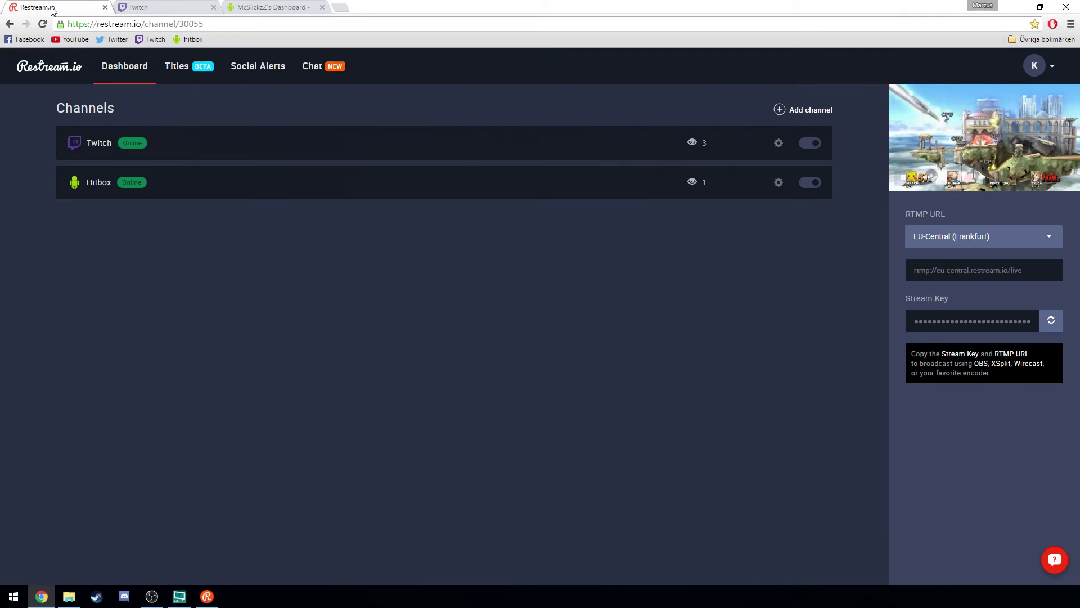
{"action": "left_click", "coordinate": [209, 598]}
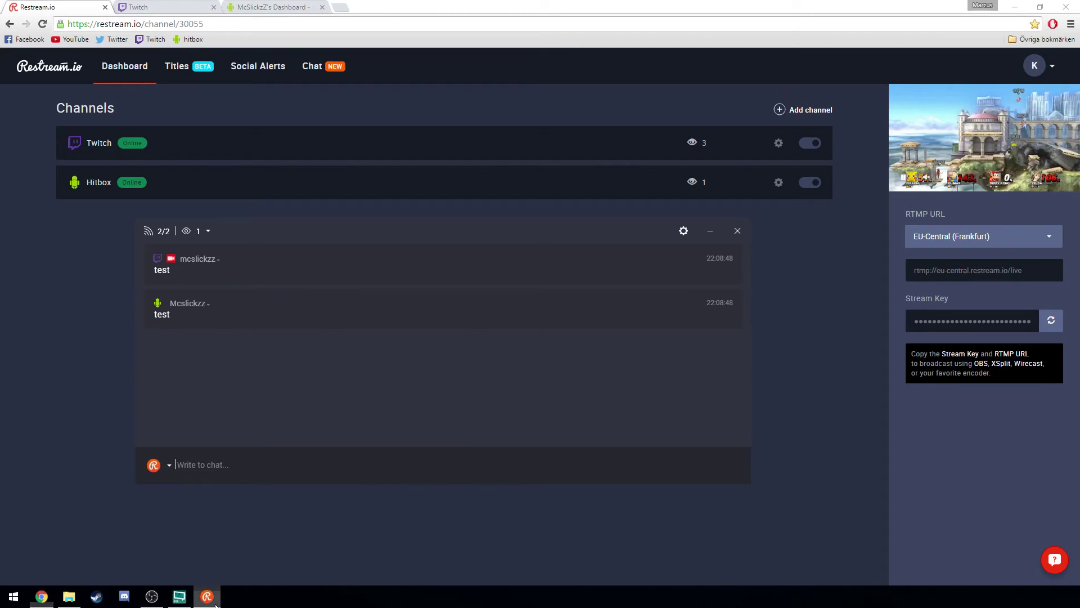
- Send the message "hitbox" to the Hitbox chat only from Restream Chat, and check the Hitbox and Twitch dashboard chats for it
{"action": "left_click", "coordinate": [163, 467]}
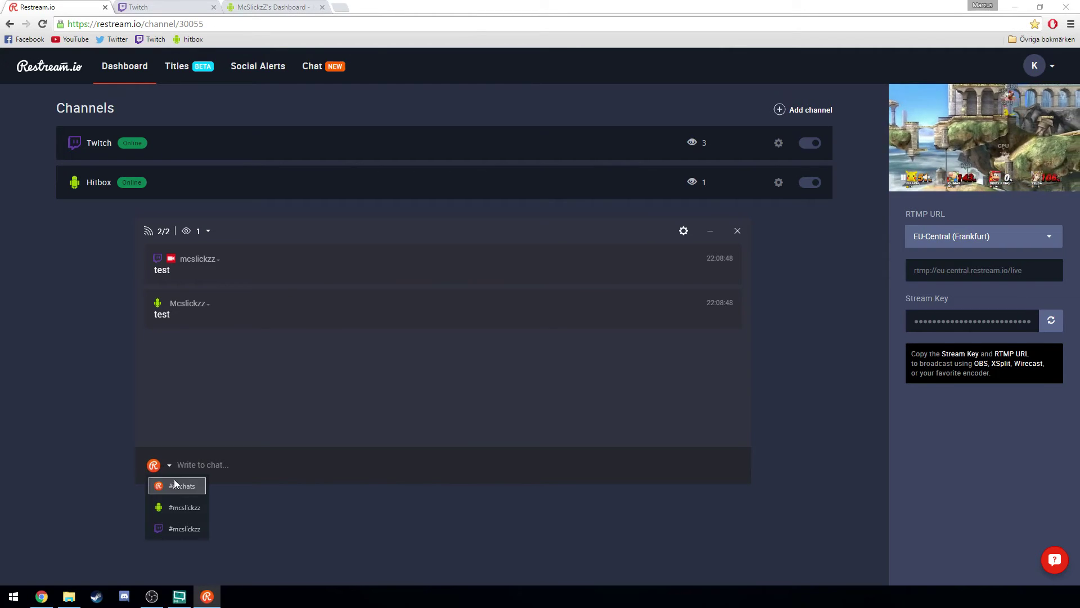
{"action": "left_click", "coordinate": [190, 509]}
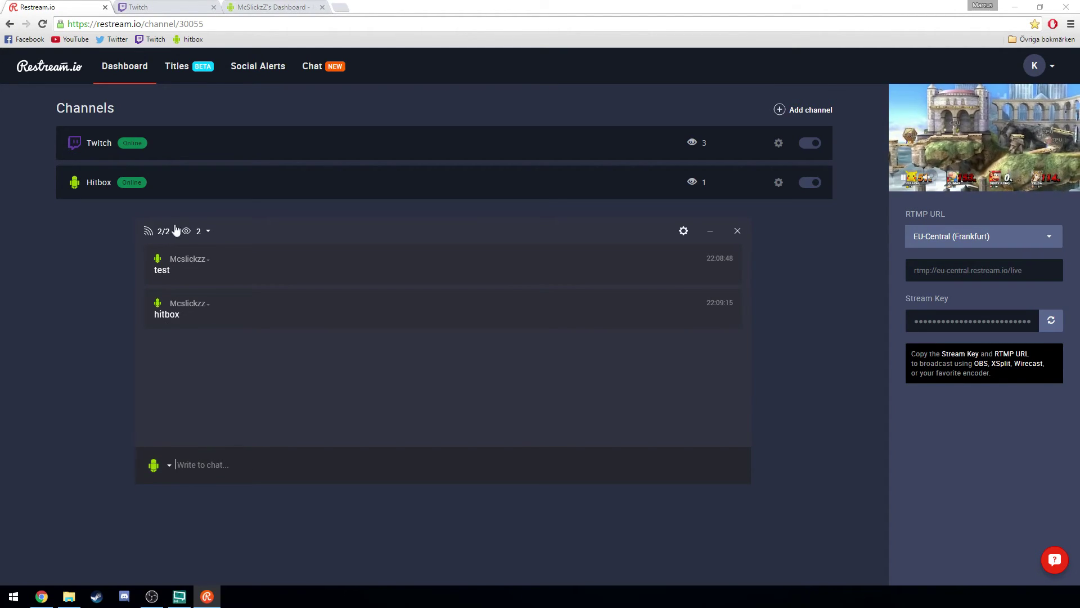
{"action": "left_click", "coordinate": [260, 8]}
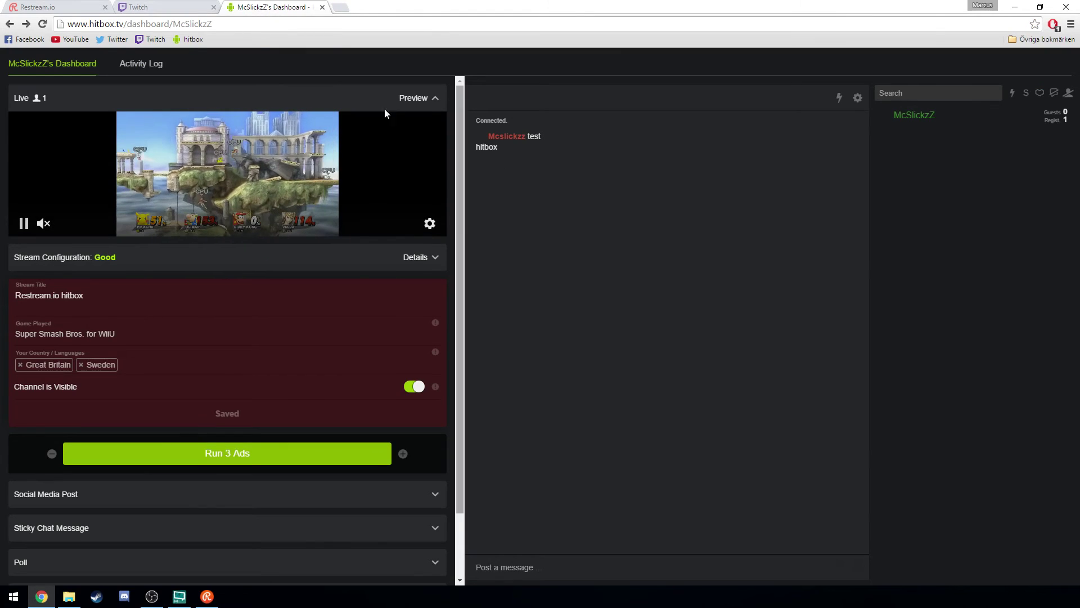
{"action": "left_click", "coordinate": [162, 9]}
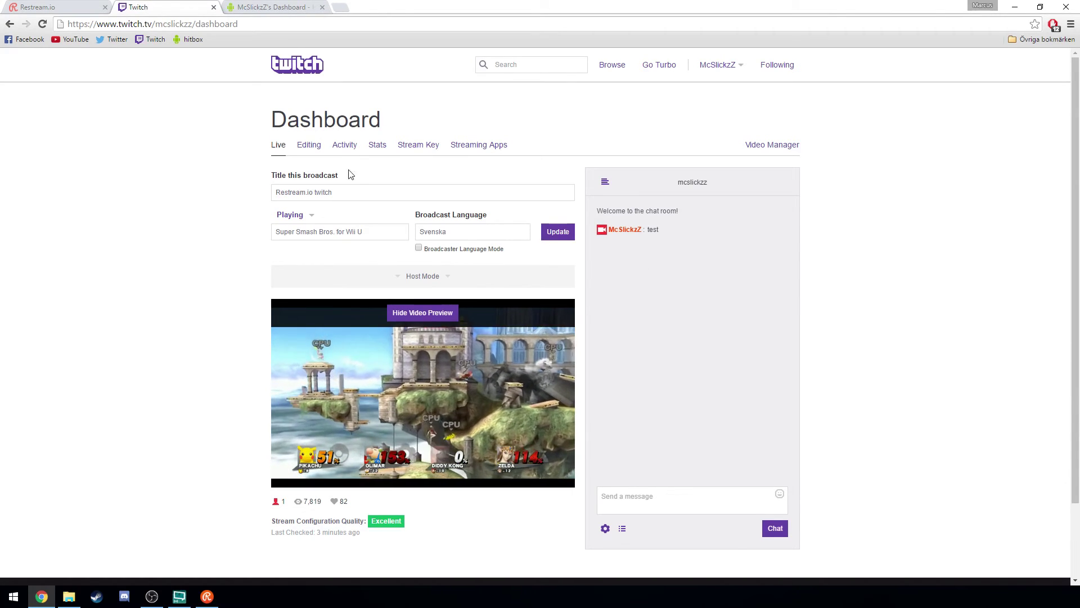
- Return to the Restream.io dashboard and send the message "twitch" to the Twitch chat only from Restream Chat
{"action": "left_click", "coordinate": [67, 11]}
{"action": "left_click", "coordinate": [160, 467]}
{"action": "left_click", "coordinate": [176, 527]}
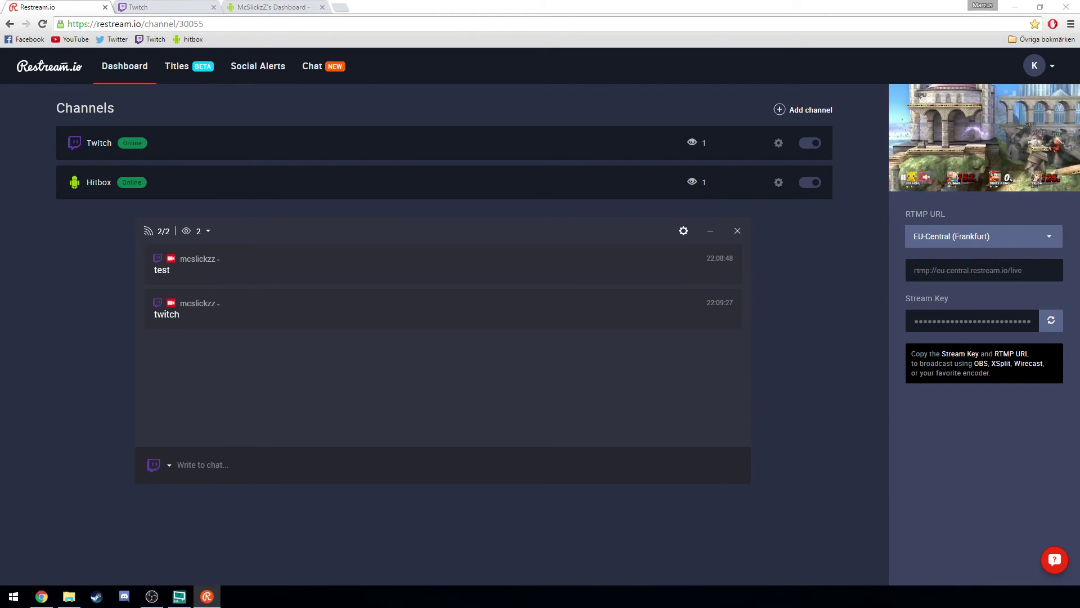
- Check the Hitbox and Twitch dashboard chats for the "twitch" message, and bring Restream Chat back up over the Restream.io dashboard
{"action": "left_click", "coordinate": [269, 7]}
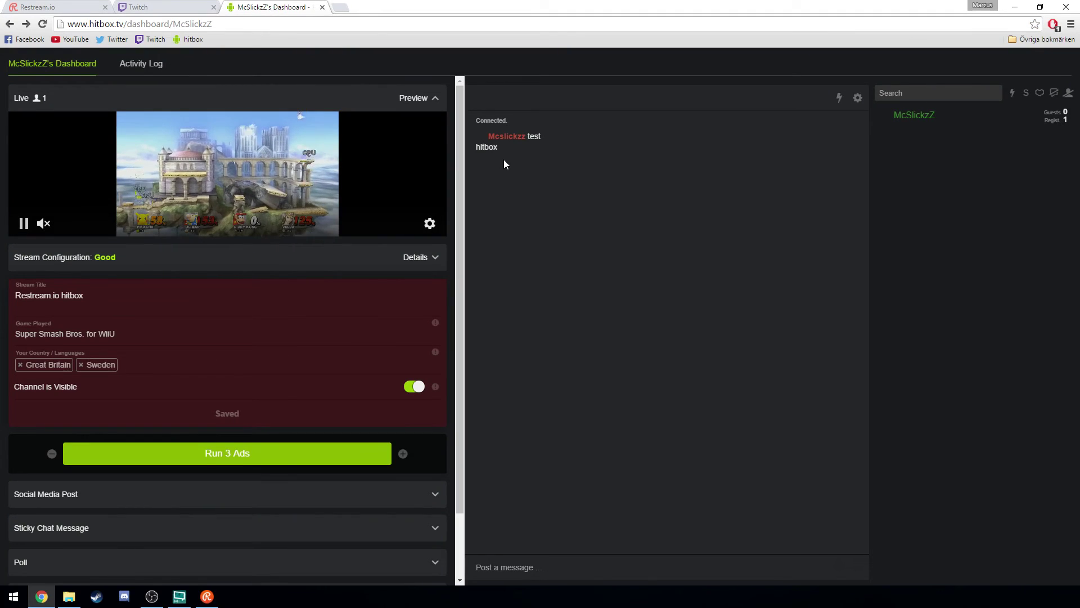
{"action": "key", "text": "ctrl+shift+Tab"}
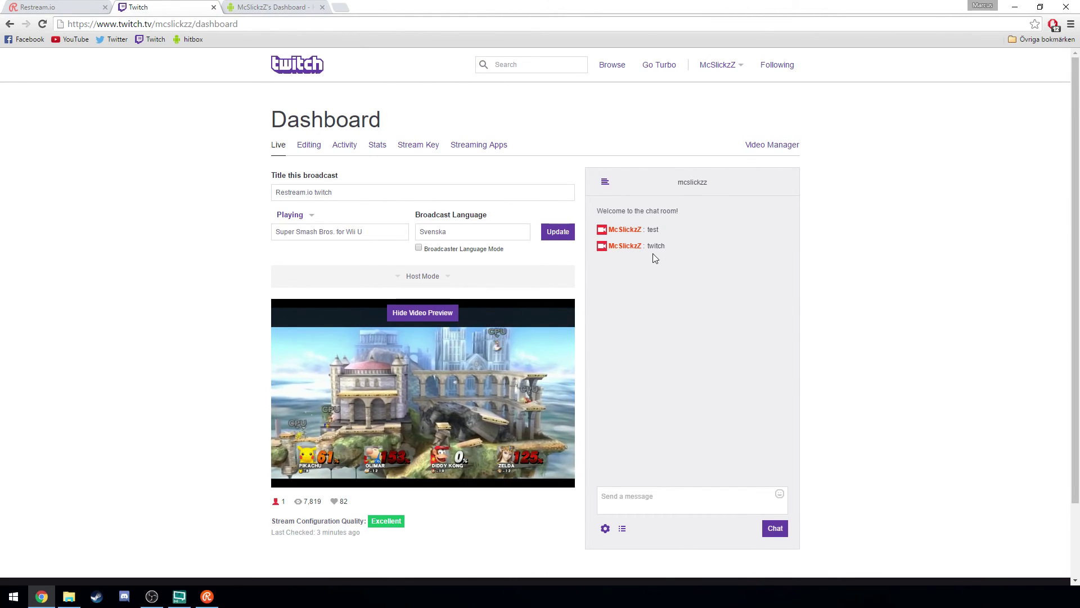
{"action": "key", "text": "ctrl+shift+Tab"}
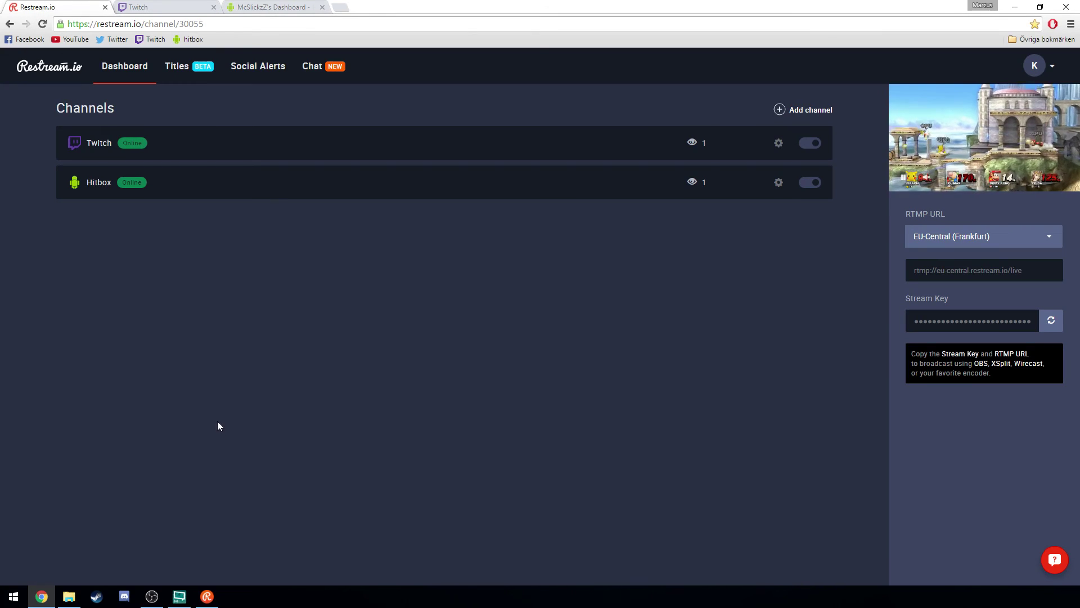
{"action": "left_click", "coordinate": [207, 597]}
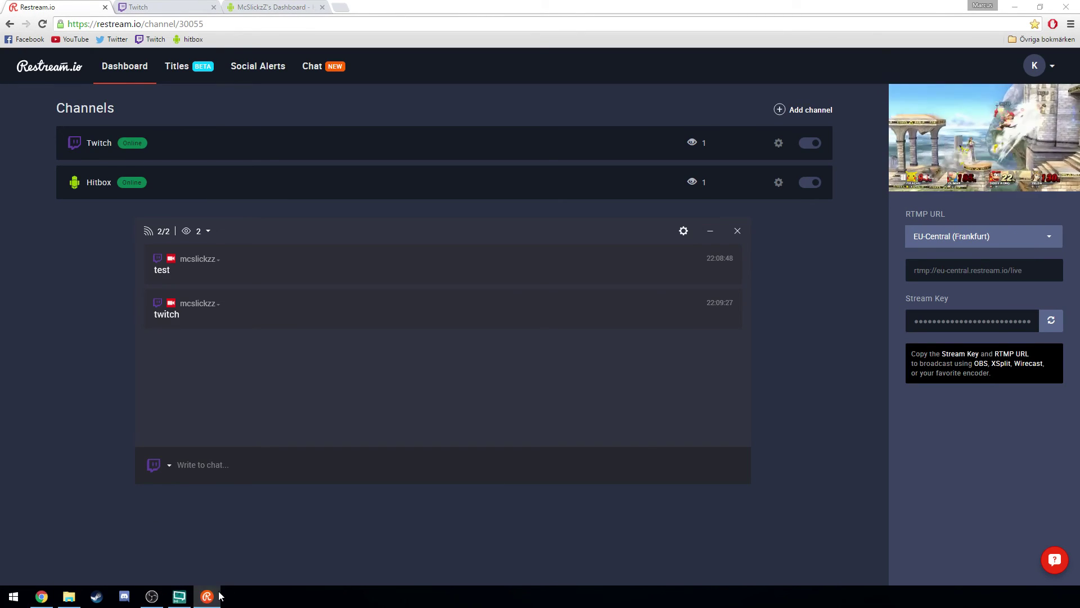